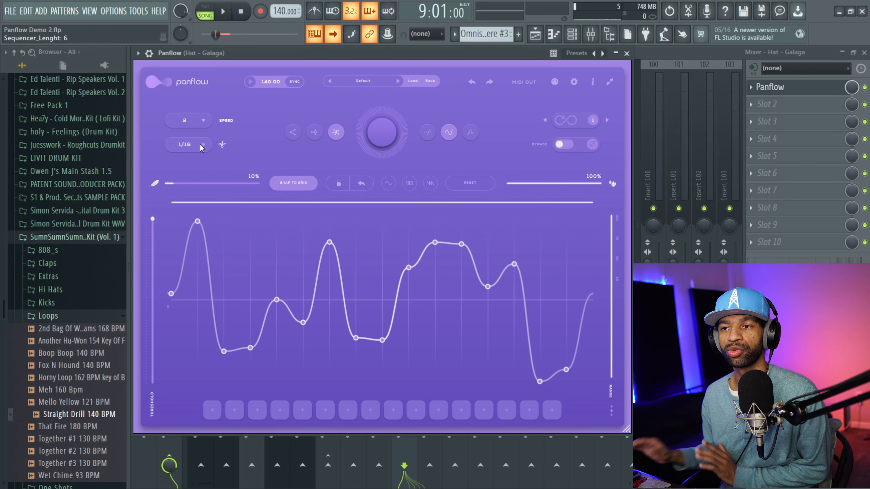
# Step: Set the grid division to 1/64 and add a point above the low section in the first quarter of the panning curve
pyautogui.click(204, 146)
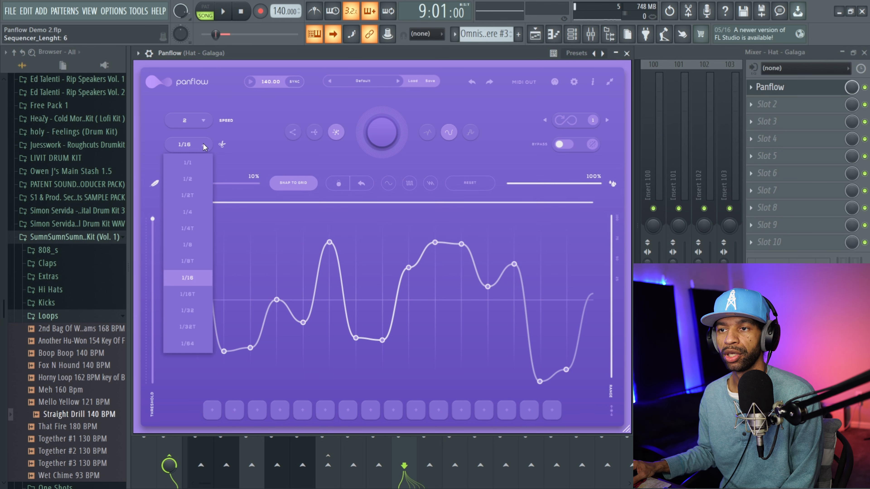
pyautogui.click(184, 343)
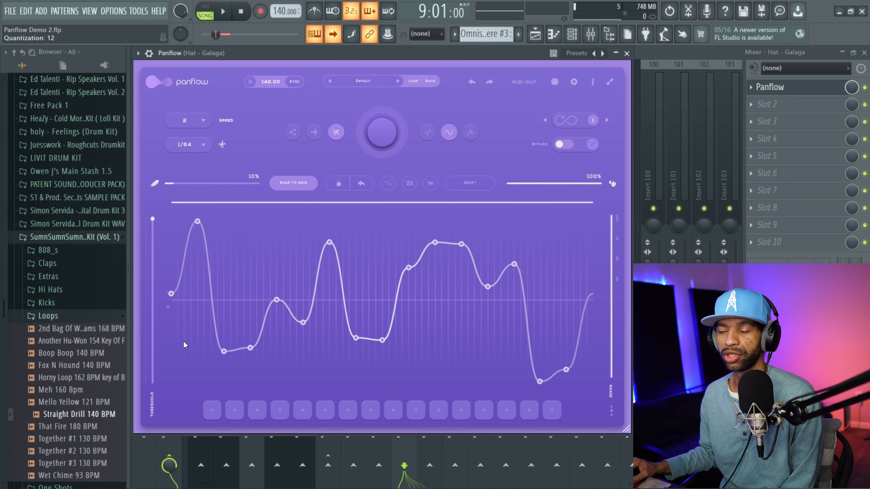
pyautogui.click(243, 267)
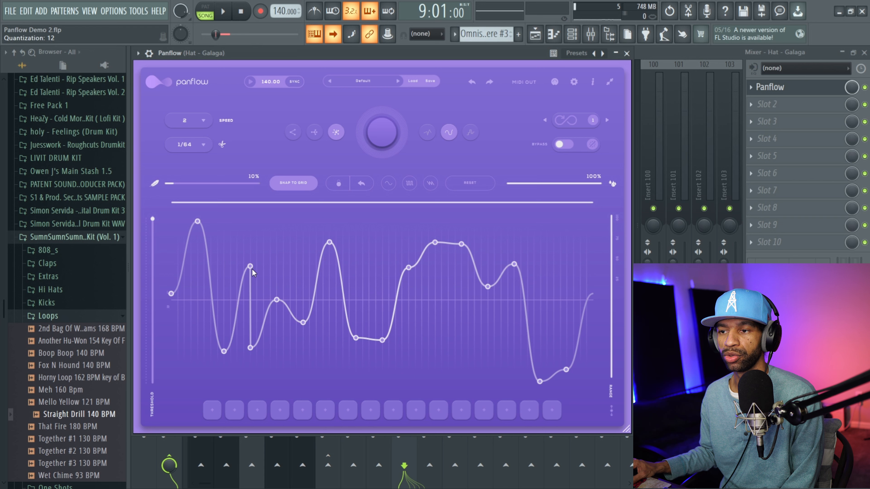
# Step: Add a point at the very end of the panning curve using a 1/1 grid division, and set the division back to 1/16
pyautogui.click(205, 146)
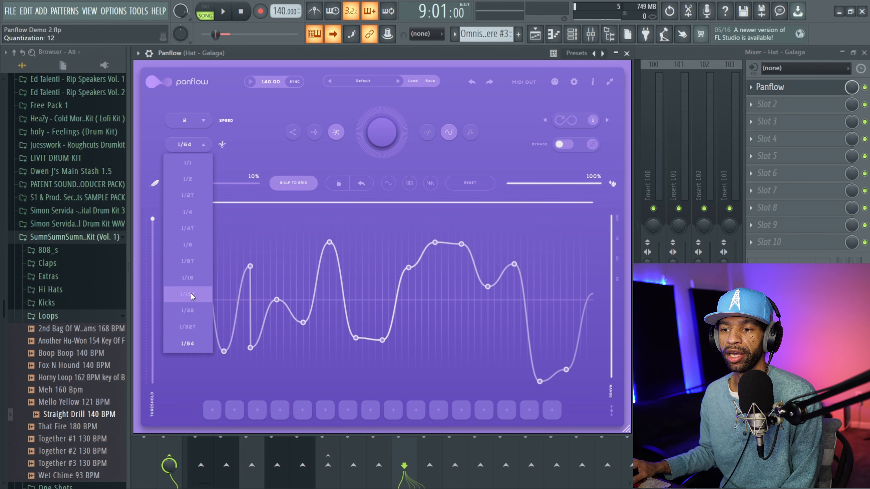
pyautogui.click(198, 167)
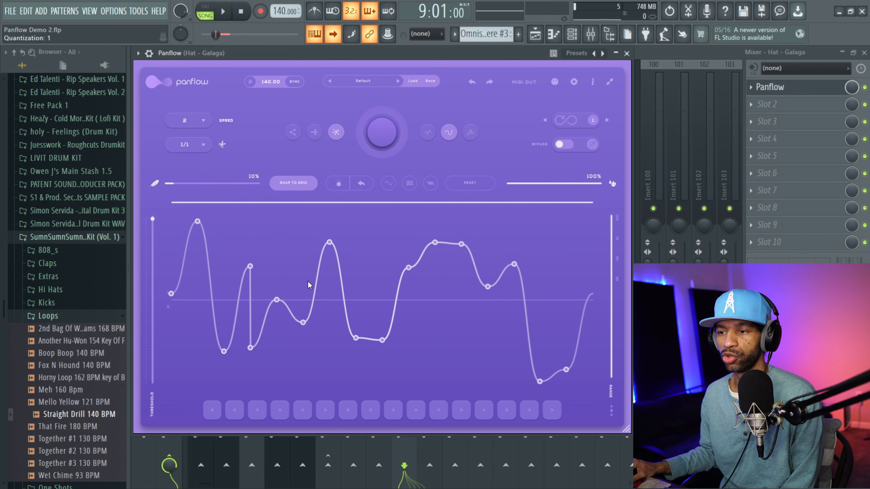
pyautogui.click(565, 264)
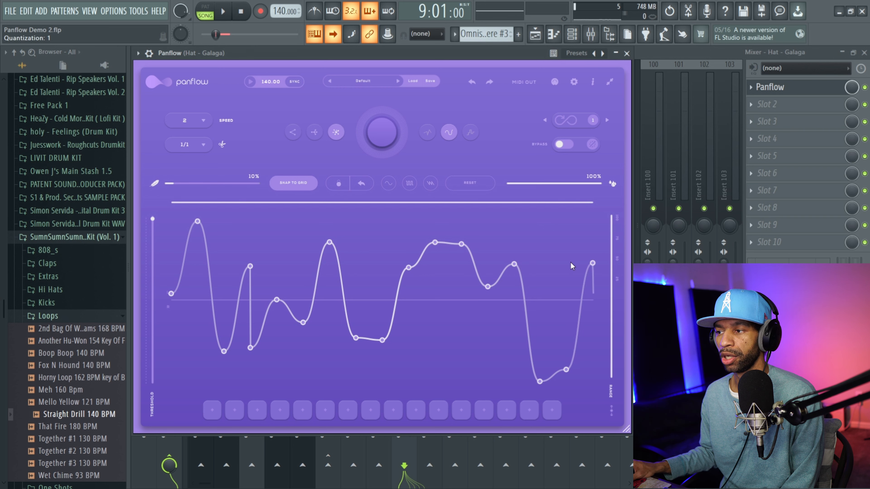
pyautogui.click(203, 145)
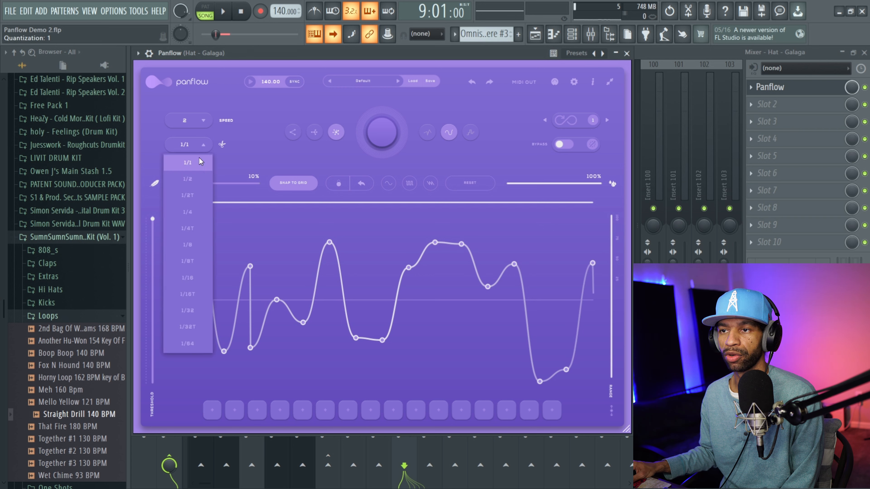
pyautogui.click(187, 277)
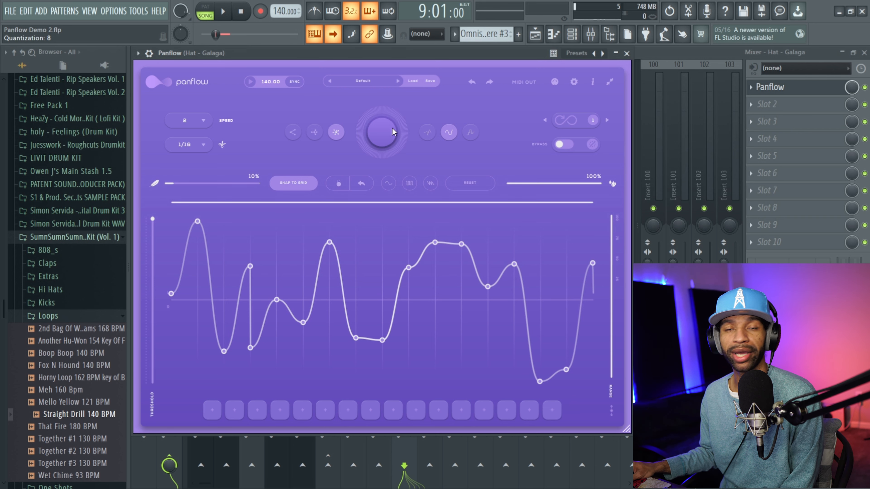
# Step: Generate a random panning curve at the lowest complexity and audition it with the song
pyautogui.click(292, 134)
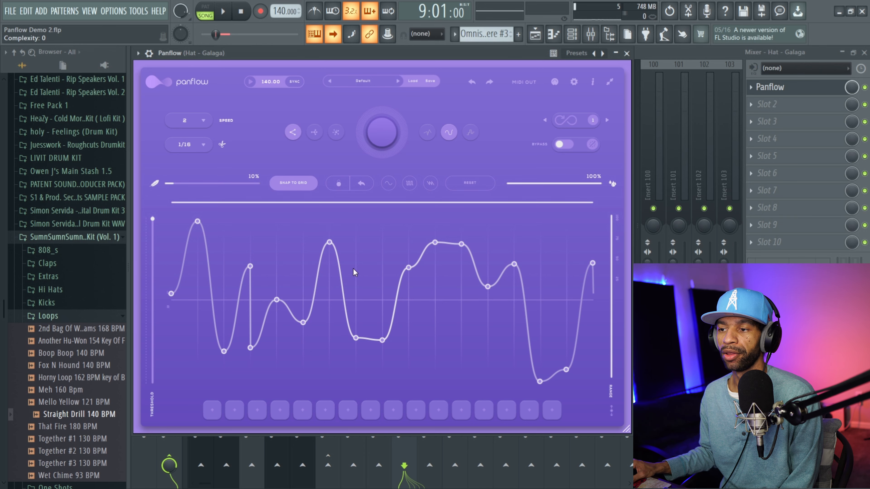
pyautogui.click(380, 130)
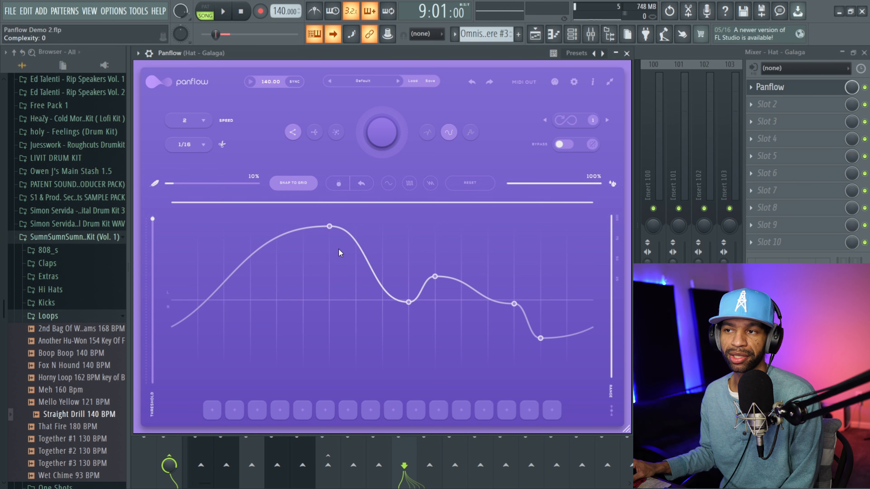
pyautogui.click(224, 12)
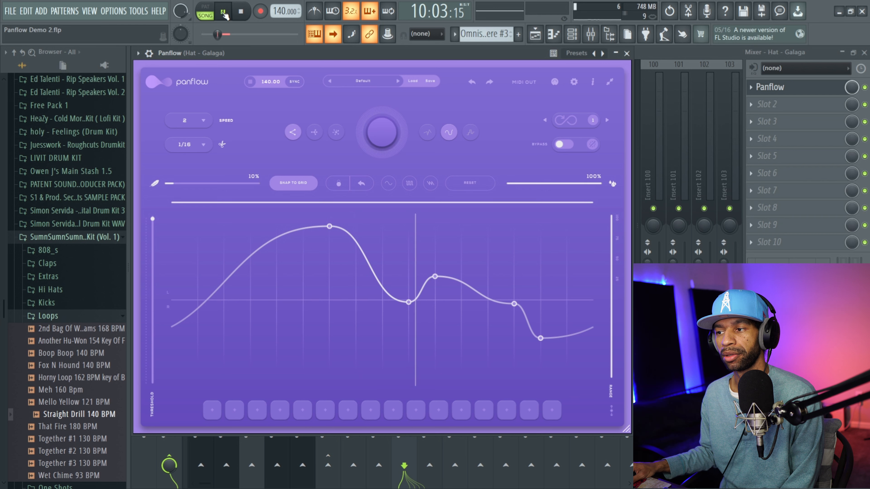
pyautogui.click(241, 14)
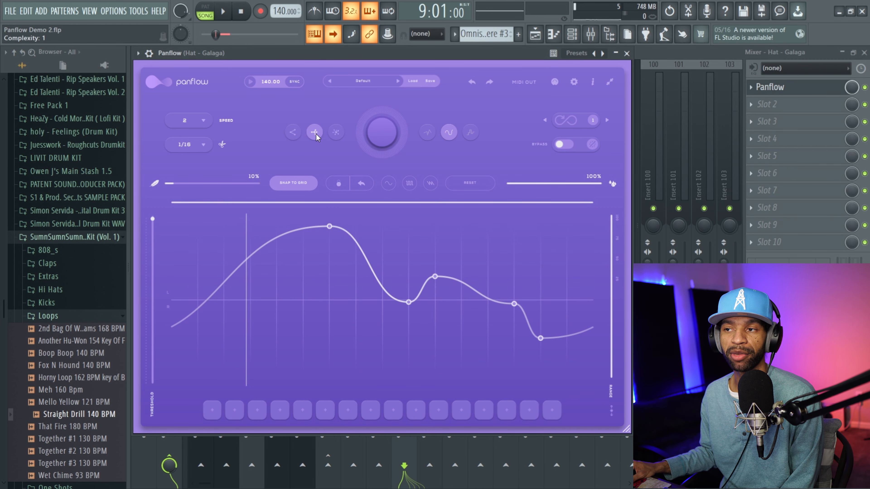
# Step: Generate several random panning curves at medium complexity and audition the last one with the song
pyautogui.click(378, 132)
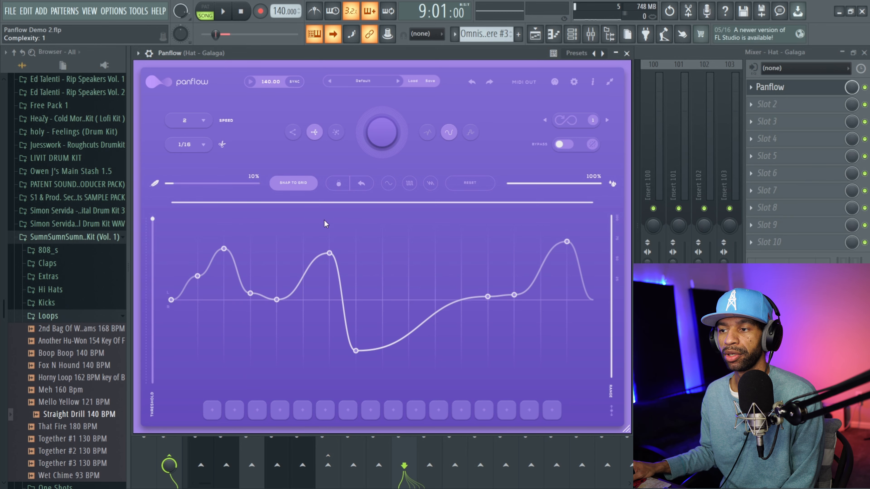
pyautogui.click(379, 137)
pyautogui.click(380, 137)
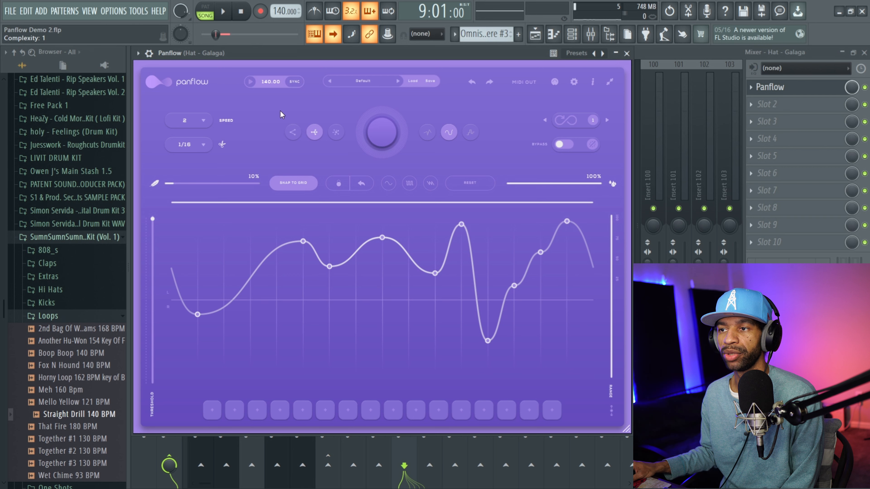
pyautogui.click(224, 13)
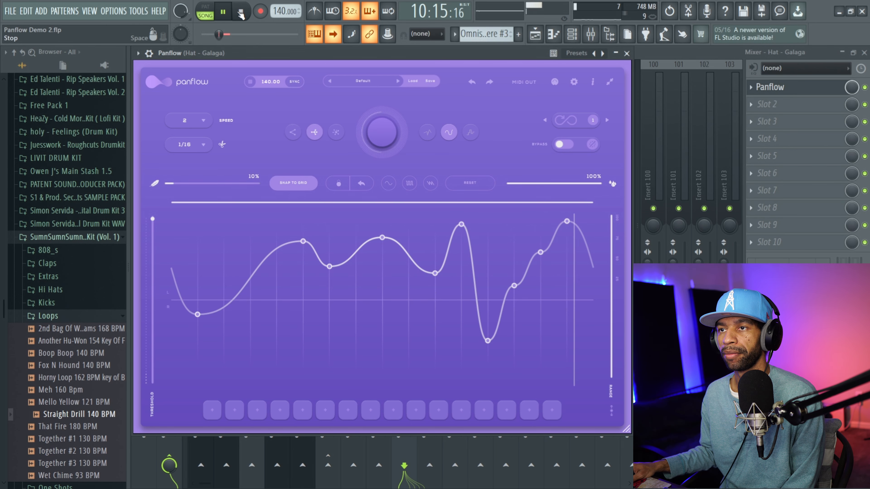
pyautogui.click(240, 13)
# Step: Set the randomizer to the highest complexity, generate a panning curve and audition it with the song
pyautogui.click(339, 133)
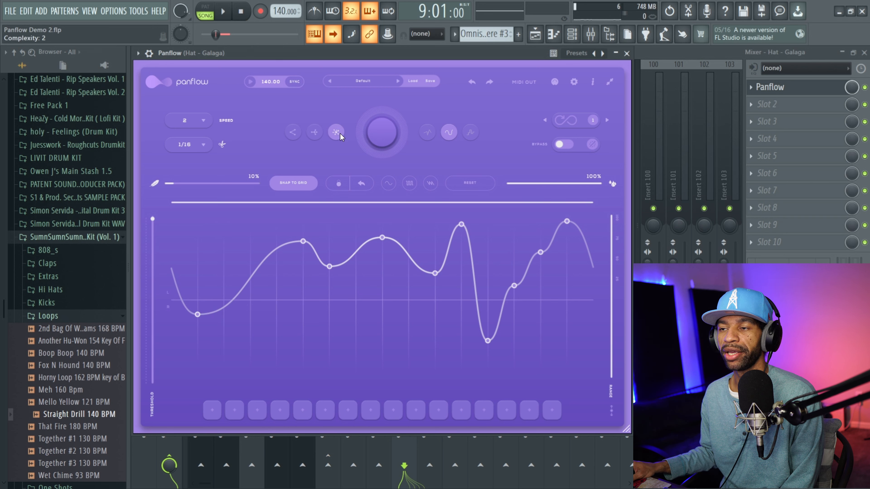
pyautogui.click(375, 132)
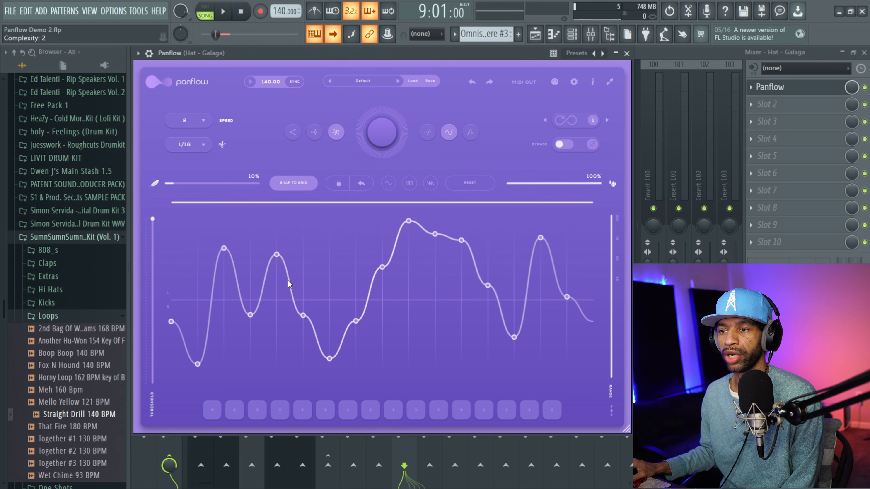
pyautogui.click(223, 13)
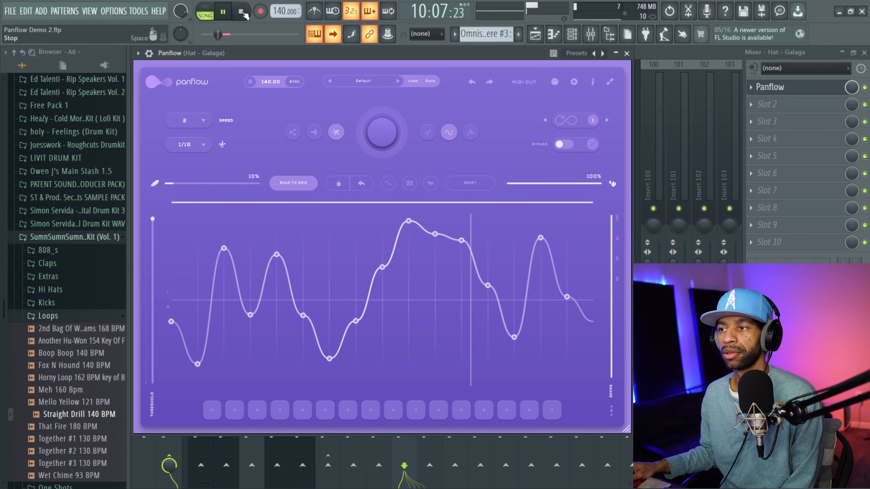
pyautogui.click(243, 14)
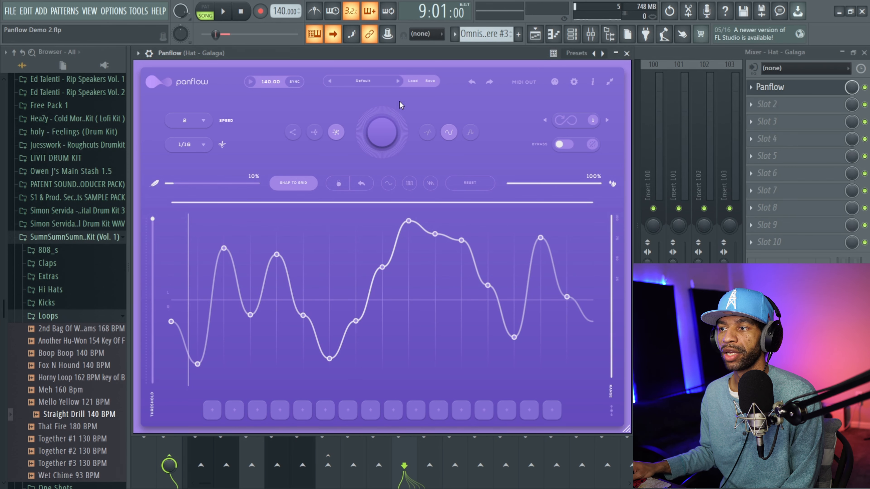
# Step: Switch the curve type to straight lines, generate random panning patterns and audition the last one with the song
pyautogui.click(428, 133)
pyautogui.click(380, 132)
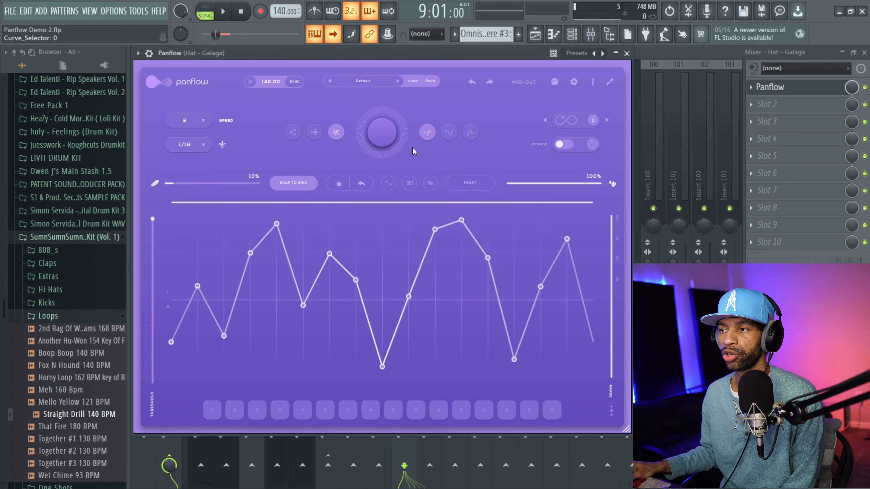
pyautogui.click(382, 133)
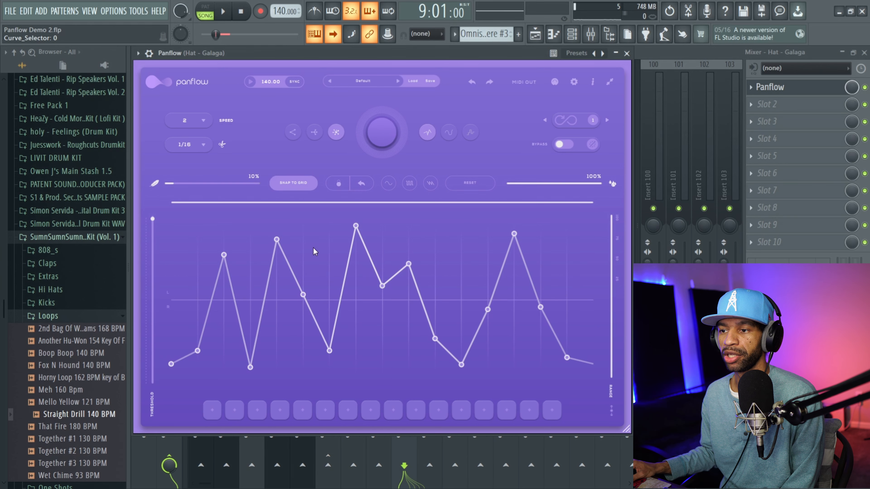
pyautogui.click(224, 18)
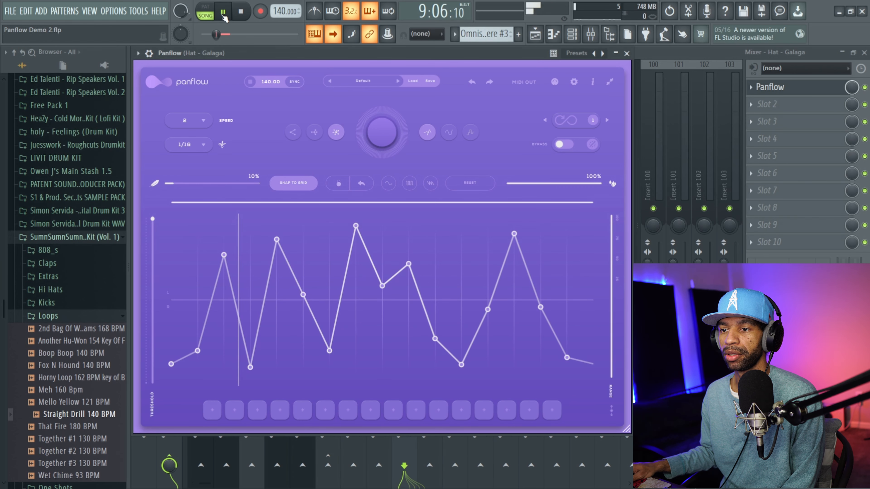
pyautogui.click(245, 17)
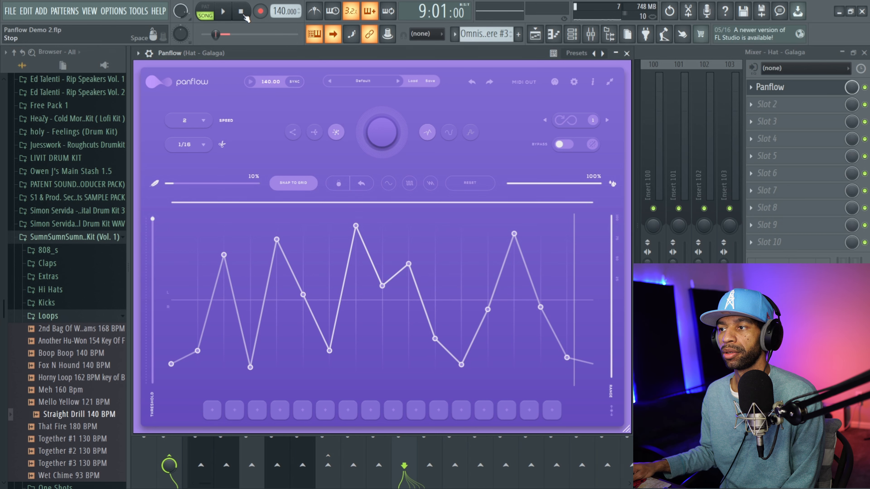
# Step: Switch the curve type to smooth, generate a random panning pattern and audition it with the song
pyautogui.click(448, 133)
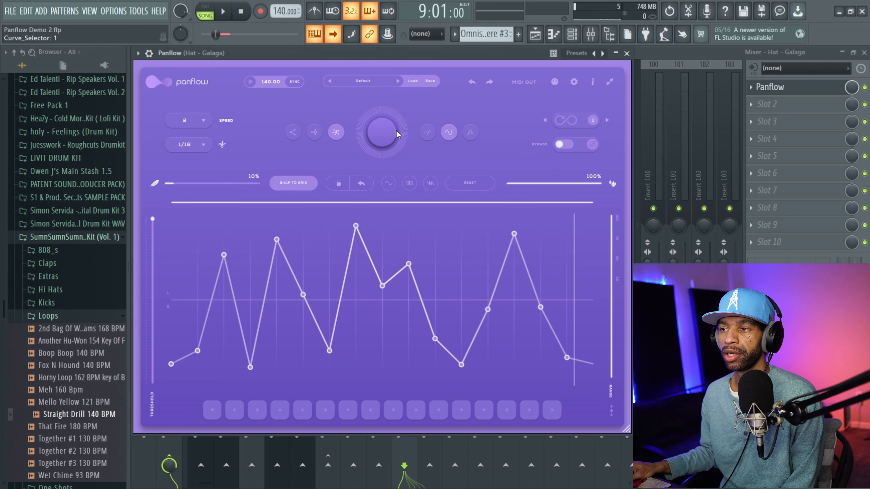
pyautogui.click(381, 135)
pyautogui.click(223, 12)
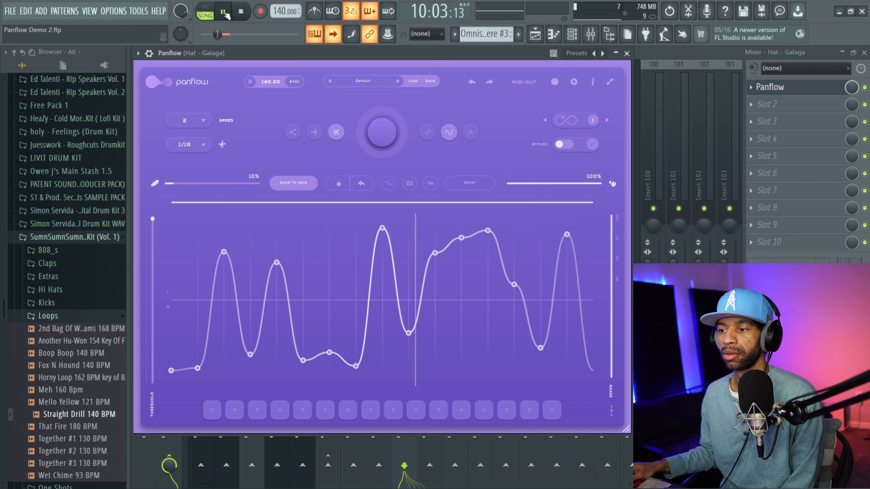
pyautogui.click(242, 12)
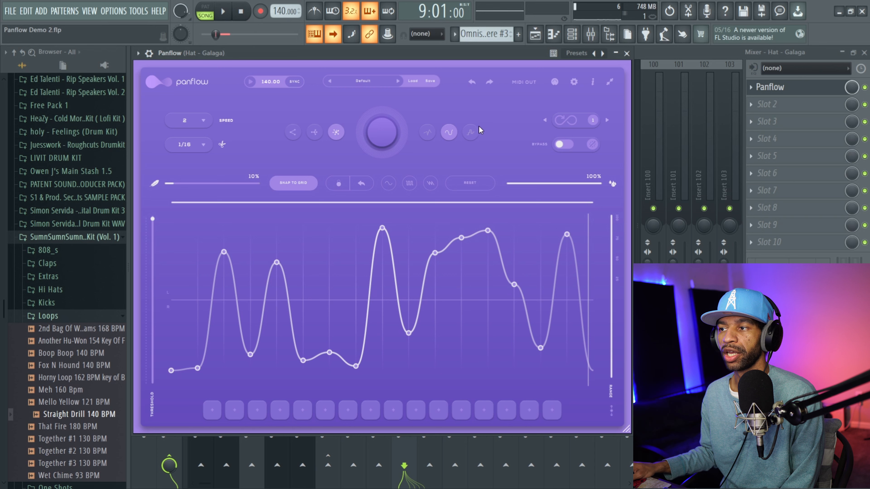
# Step: Switch the curve type to stepped, generate a random panning pattern and audition it with the song
pyautogui.click(471, 132)
pyautogui.click(229, 13)
pyautogui.click(240, 11)
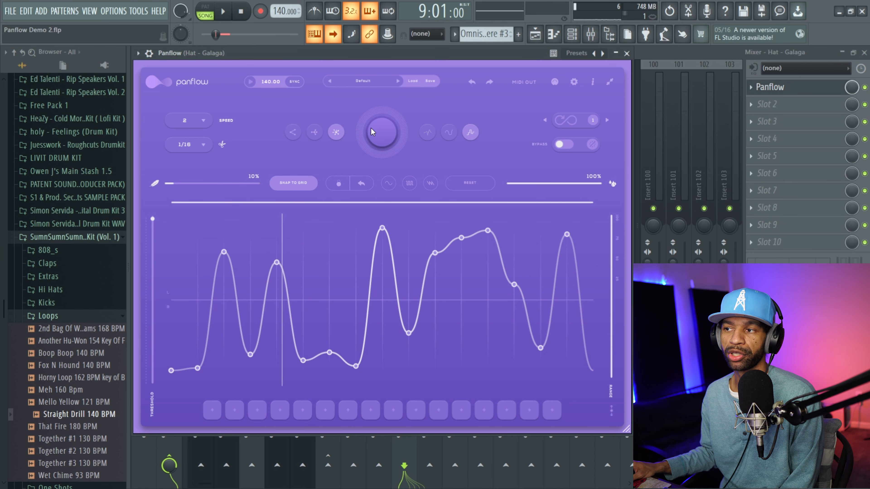
pyautogui.click(378, 132)
pyautogui.click(223, 12)
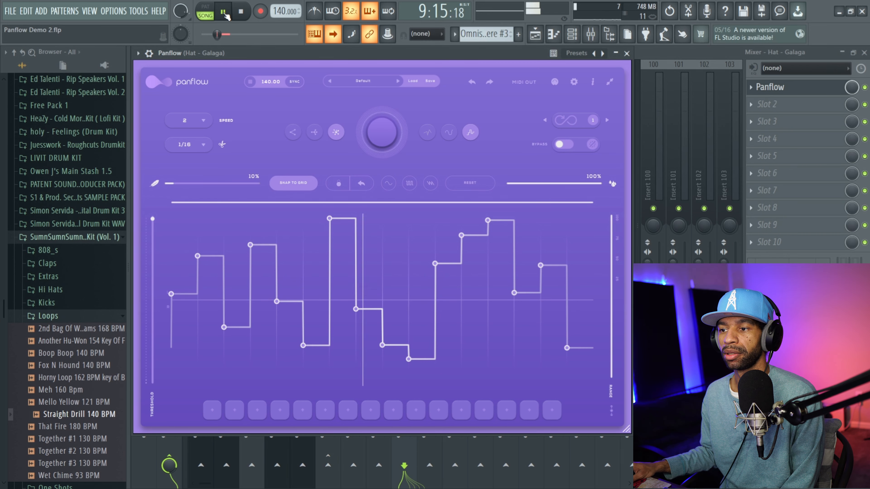
pyautogui.press('space')
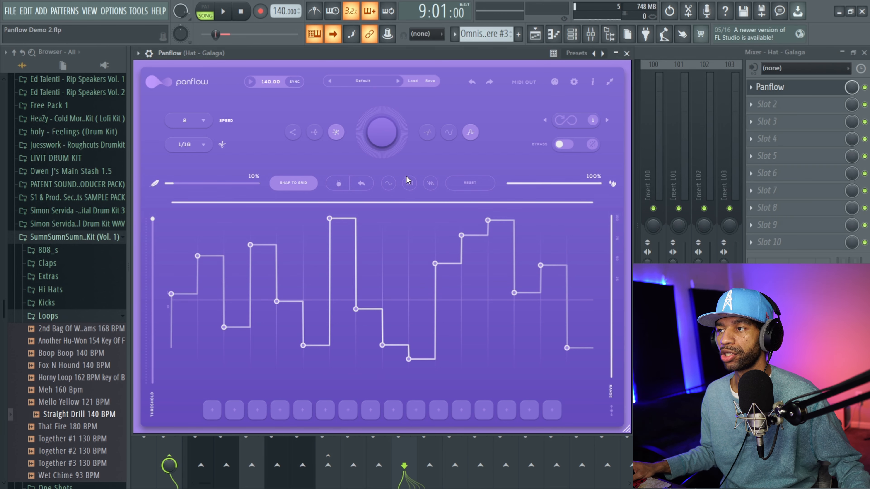
# Step: Enable the infinity mode for continuously regenerated panning patterns and audition it with the song
pyautogui.click(568, 123)
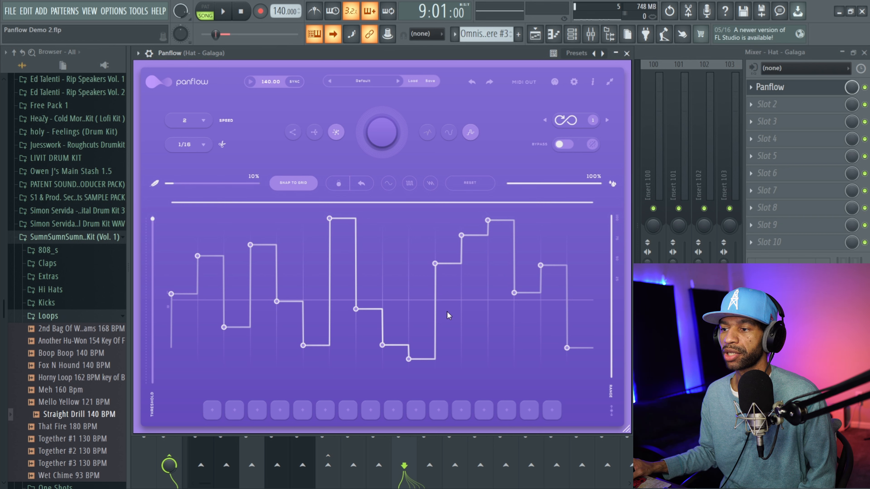
pyautogui.write('2')
pyautogui.press('Return')
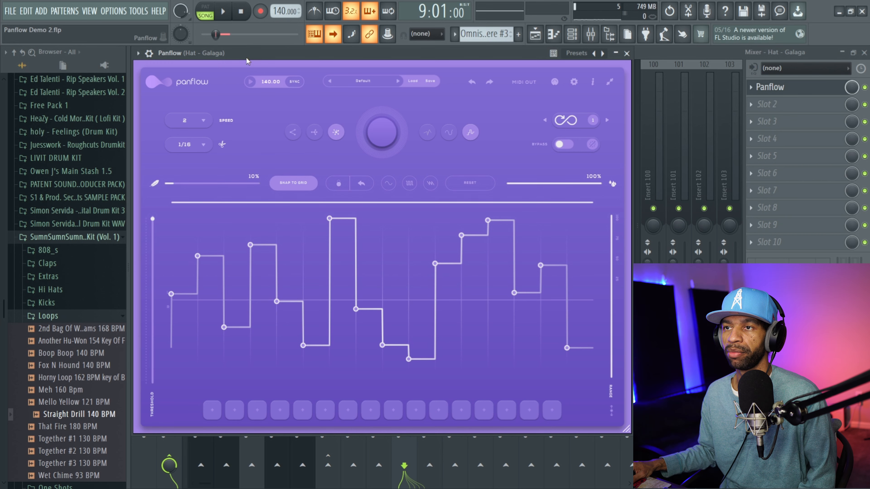
pyautogui.click(223, 14)
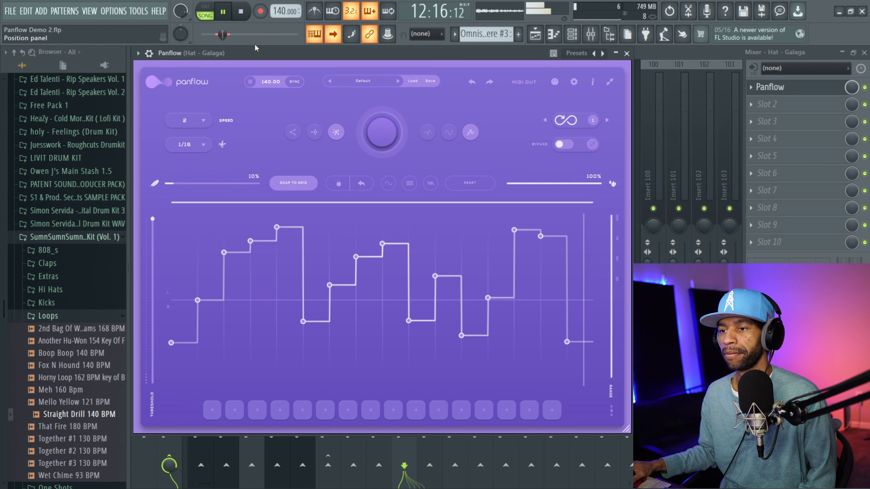
pyautogui.click(241, 12)
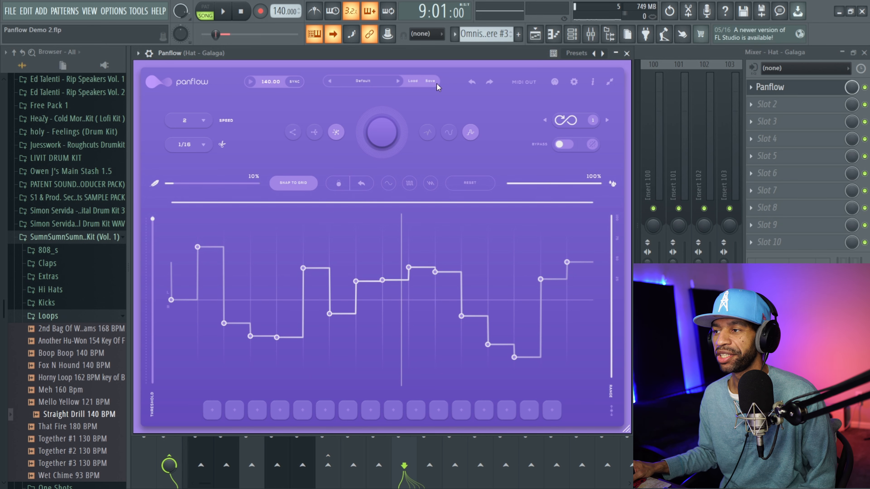
# Step: Temporarily bypass the panning effect on the hi-hat and audition the song without it
pyautogui.click(567, 145)
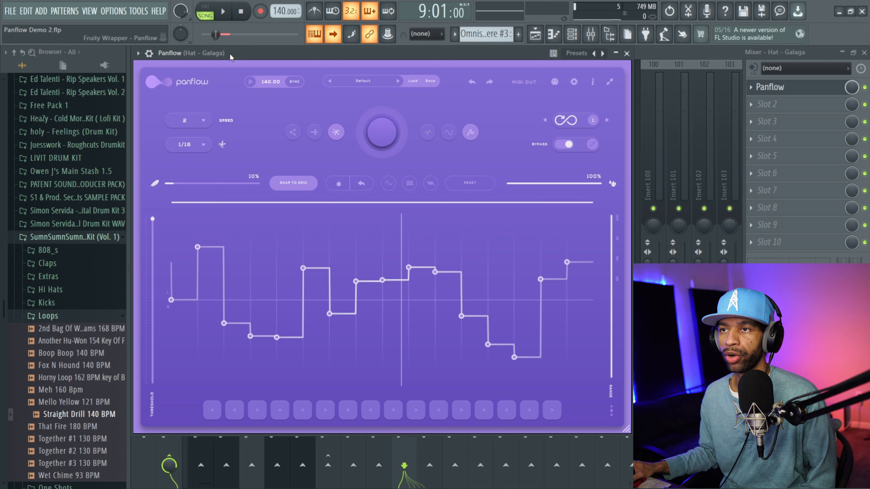
pyautogui.click(224, 12)
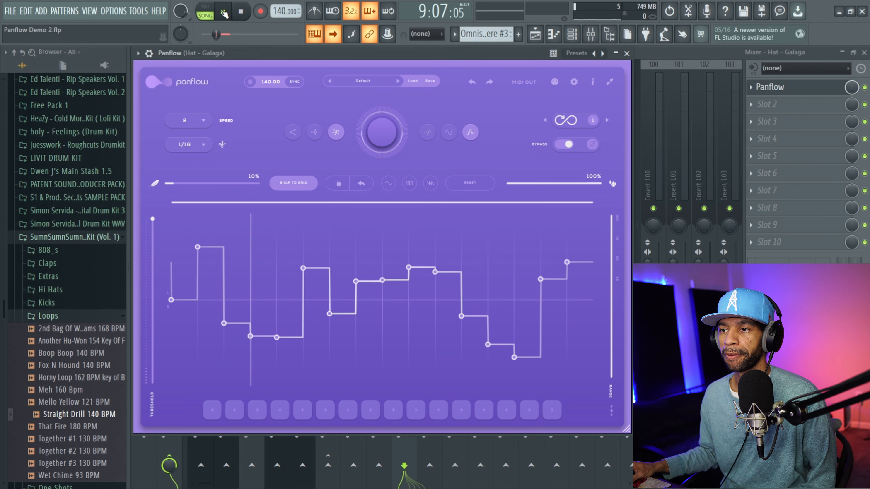
pyautogui.click(241, 12)
pyautogui.click(564, 144)
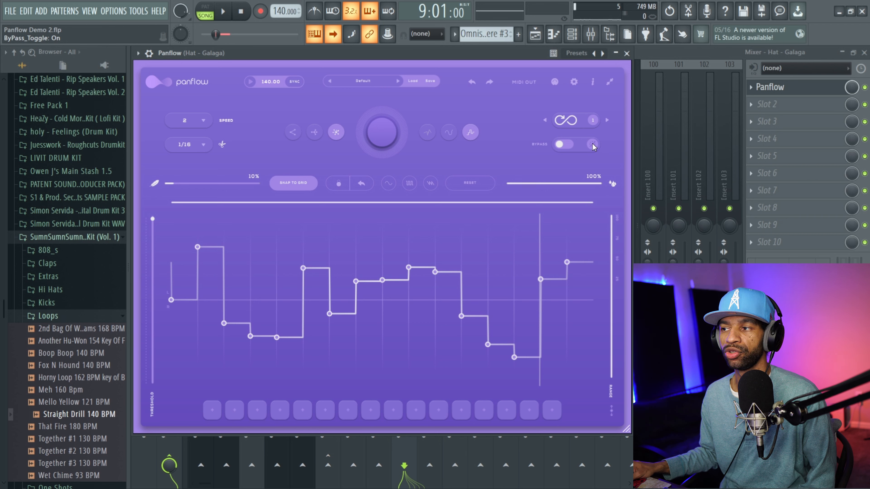
# Step: Audition the song with infinity panning active, trying the additional control beside the bypass switch during playback
pyautogui.press('space')
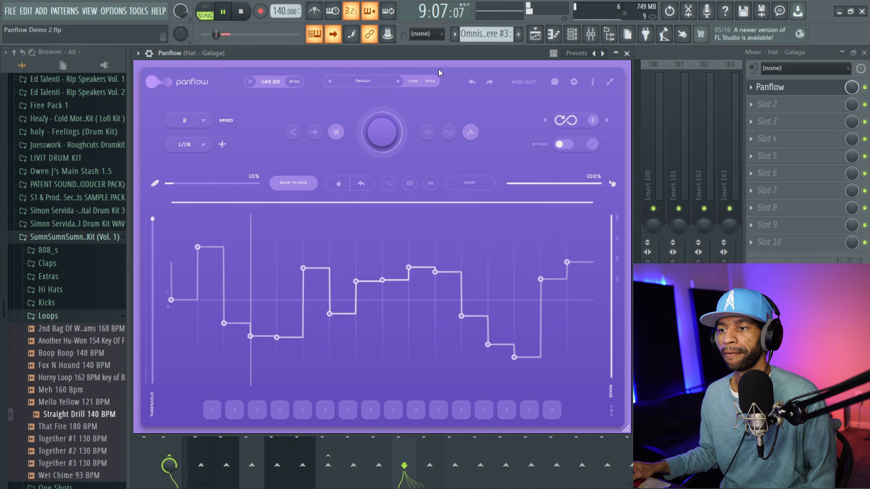
pyautogui.click(592, 145)
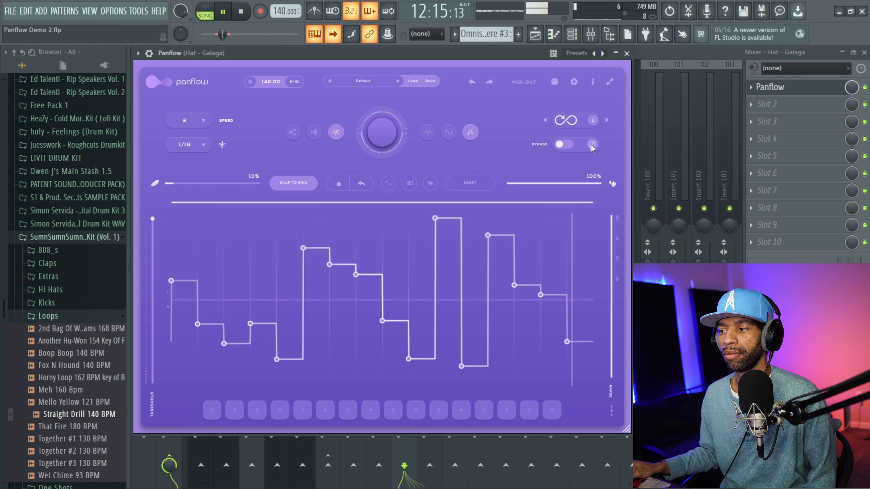
pyautogui.click(592, 145)
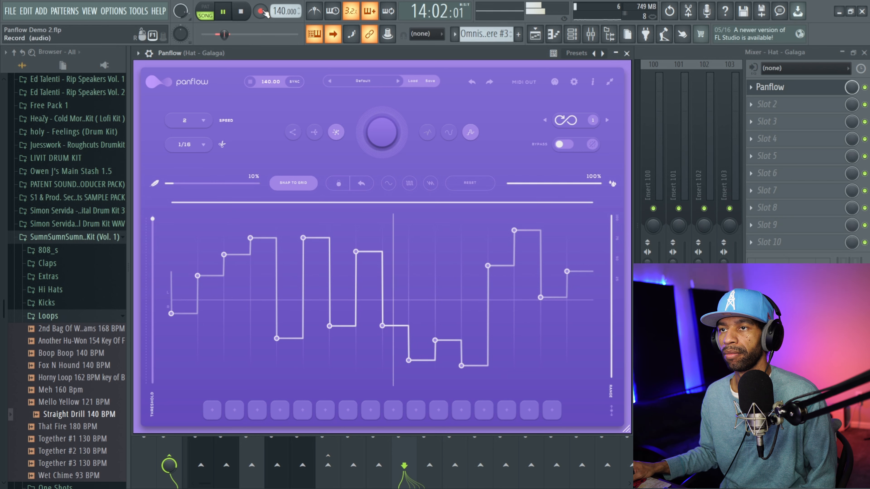
pyautogui.click(241, 12)
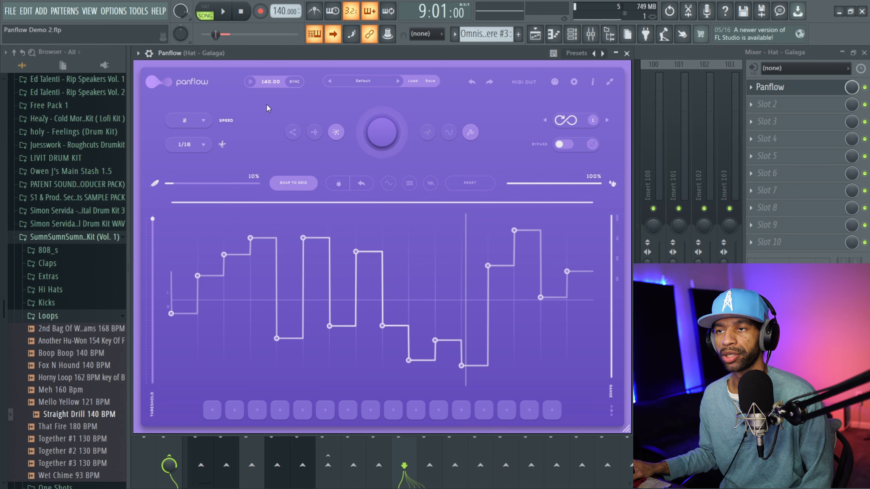
# Step: Turn off Panflow on the Hat - Galaga mixer track and solo the Analog Lab V track
pyautogui.click(627, 54)
pyautogui.click(865, 87)
pyautogui.rightClick(201, 209)
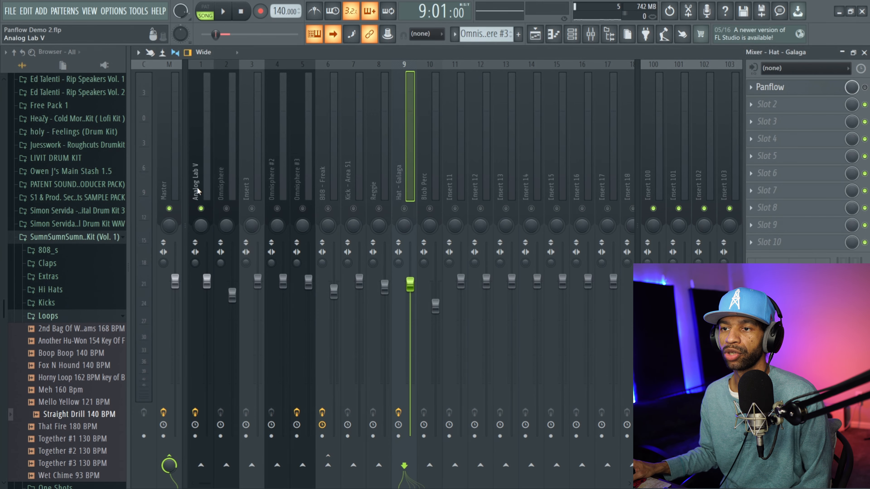
# Step: Open Panflow on the Analog Lab V mixer track and audition the track with a flat panning line
pyautogui.click(198, 186)
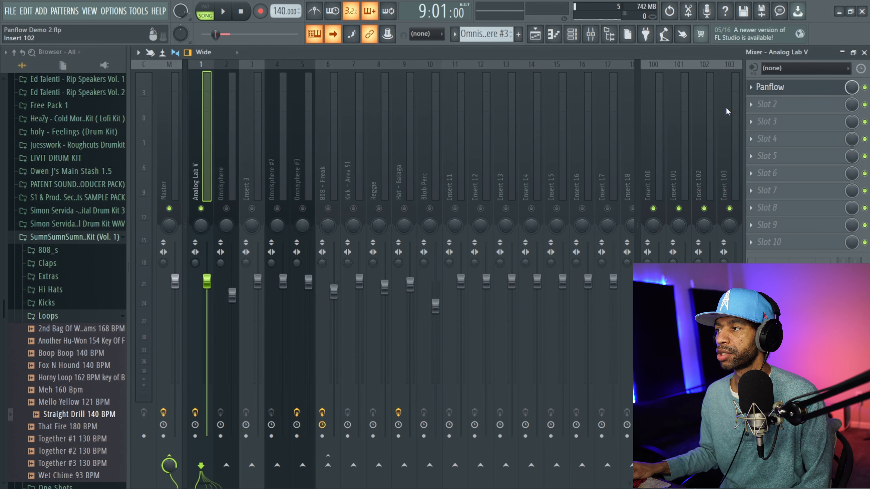
pyautogui.click(776, 88)
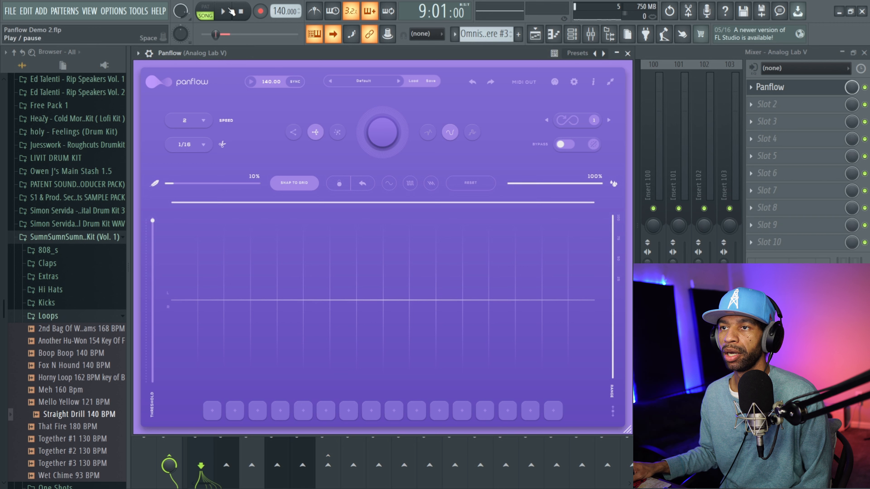
pyautogui.click(226, 12)
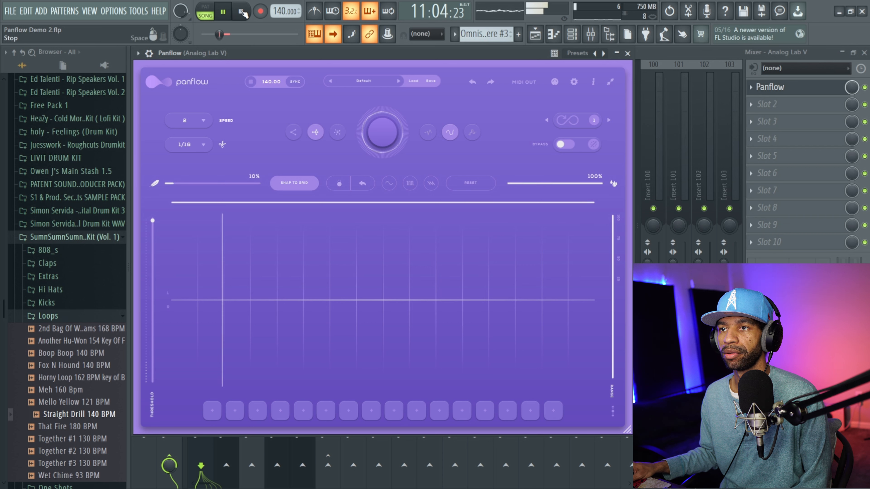
pyautogui.click(241, 13)
# Step: Set stepped curves and the highest complexity, generate random panning patterns for Analog Lab V and audition the last one
pyautogui.click(473, 133)
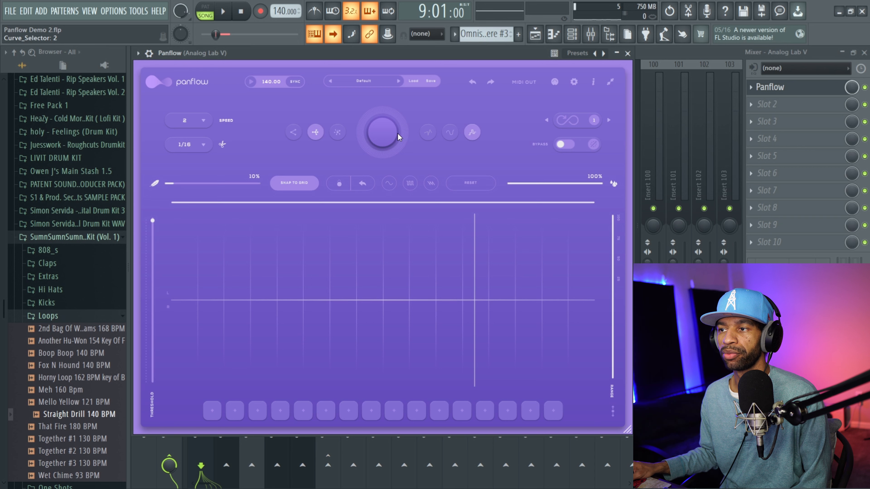
pyautogui.click(382, 133)
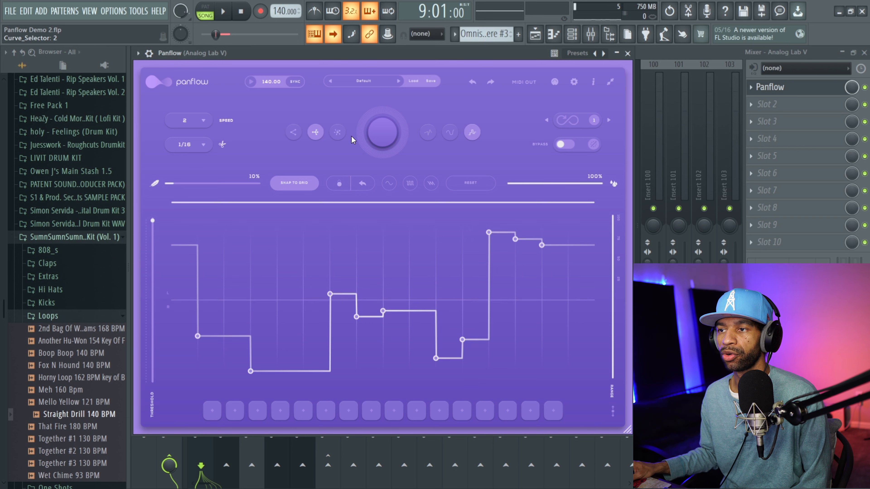
pyautogui.click(338, 132)
pyautogui.click(387, 138)
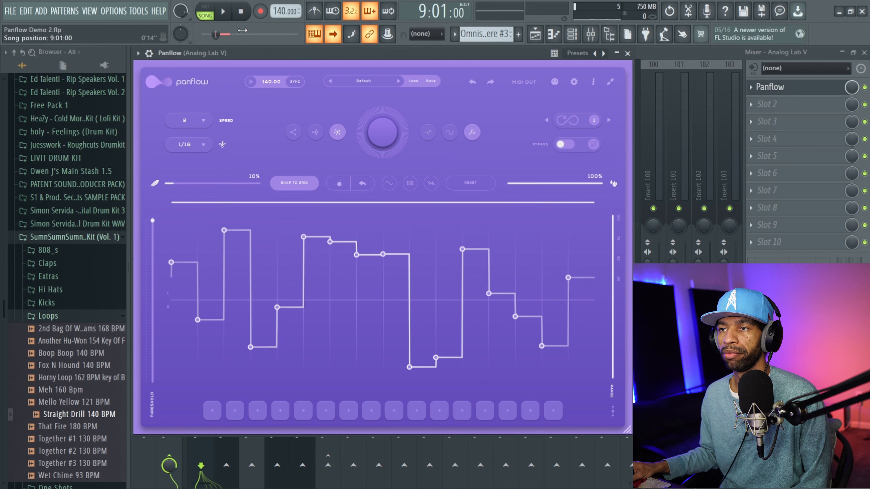
pyautogui.click(225, 13)
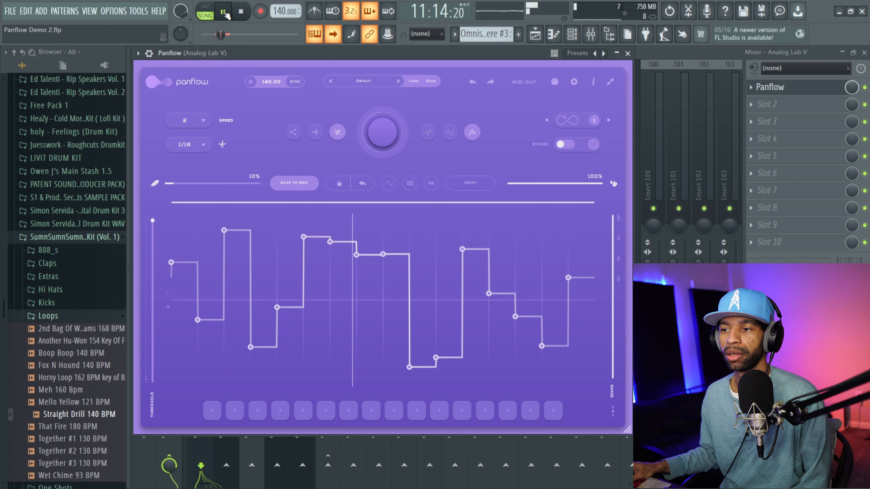
pyautogui.click(242, 13)
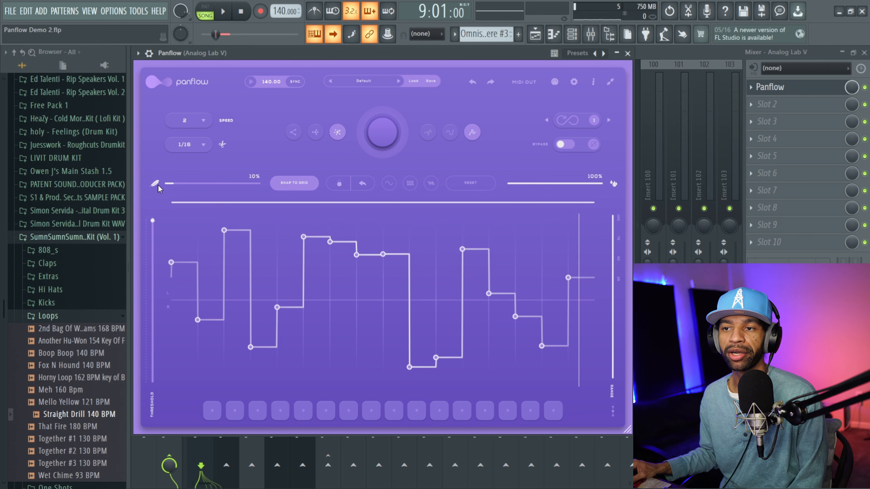
# Step: Set the smoother to 34%, then raise it to 100% while auditioning the stepped pattern
pyautogui.moveTo(168, 185); pyautogui.dragTo(193, 186)
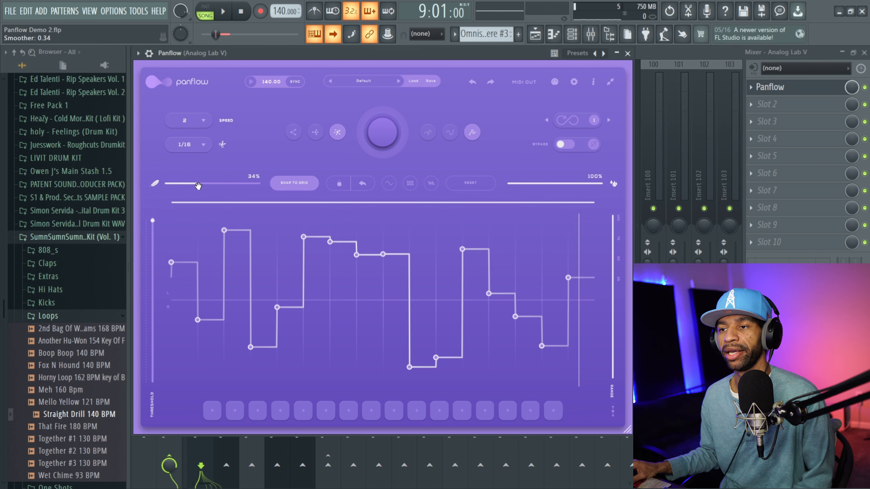
pyautogui.click(225, 12)
pyautogui.moveTo(196, 184); pyautogui.dragTo(274, 187)
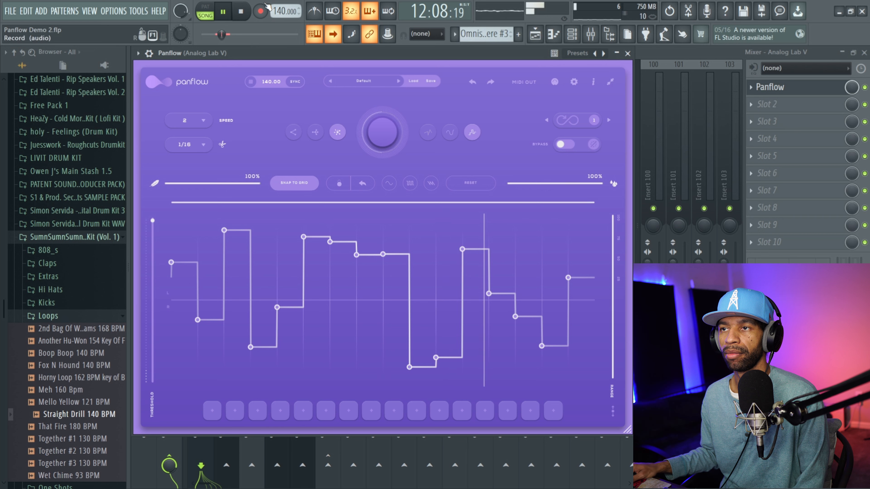
pyautogui.click(240, 11)
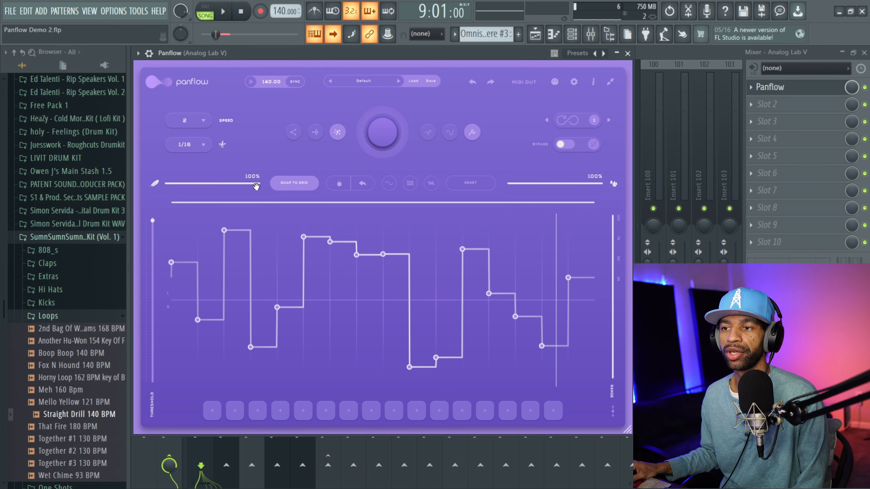
# Step: Lower the smoother to 0% and audition the stepped pattern with hard pan jumps
pyautogui.moveTo(259, 184); pyautogui.dragTo(246, 185)
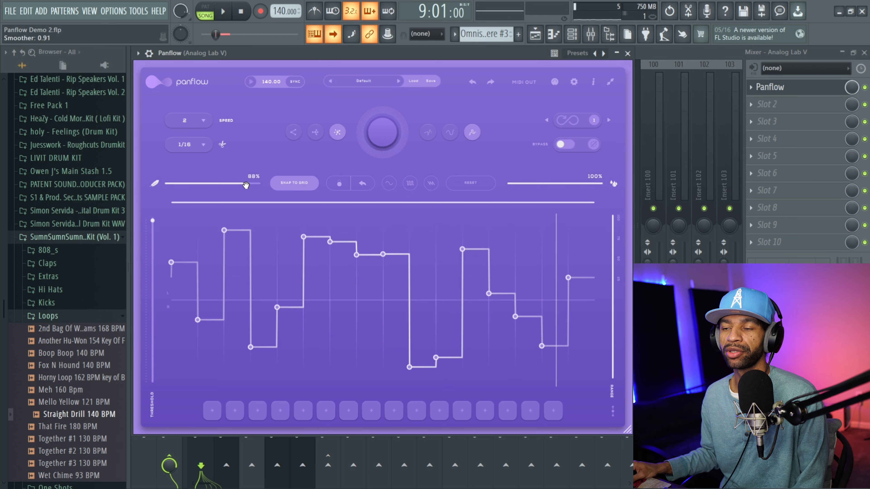
pyautogui.moveTo(174, 185); pyautogui.dragTo(171, 186)
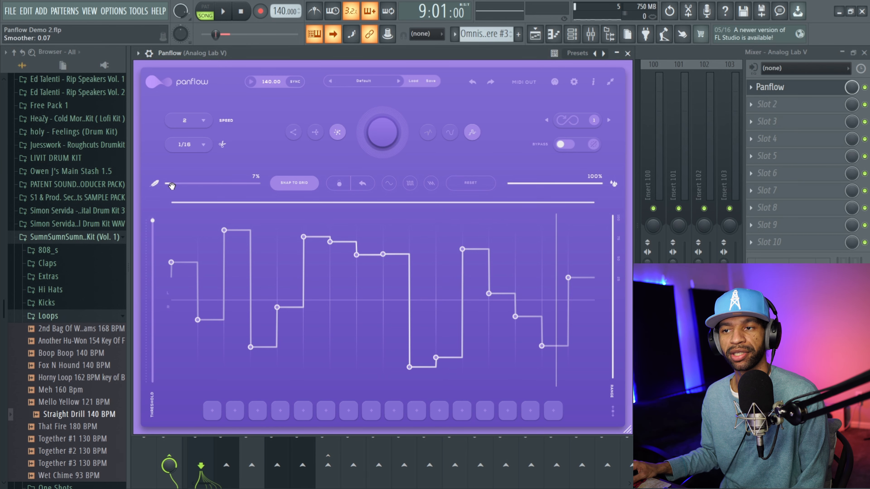
pyautogui.click(223, 11)
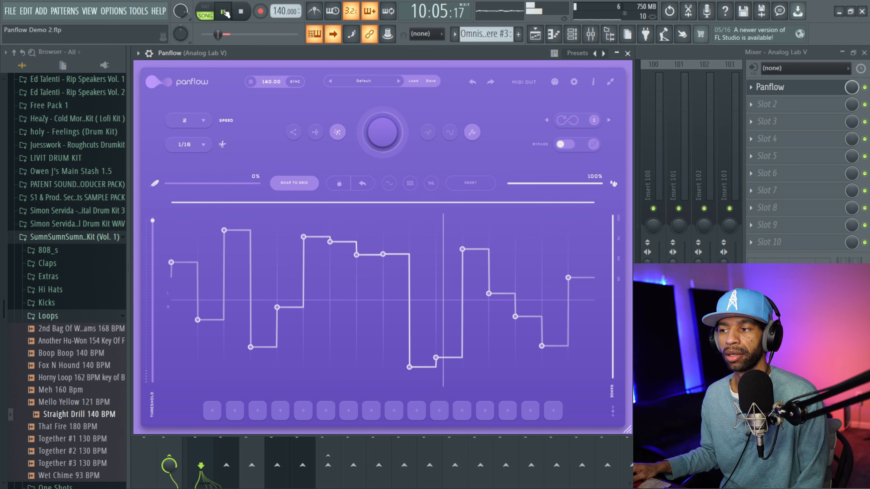
pyautogui.press('space')
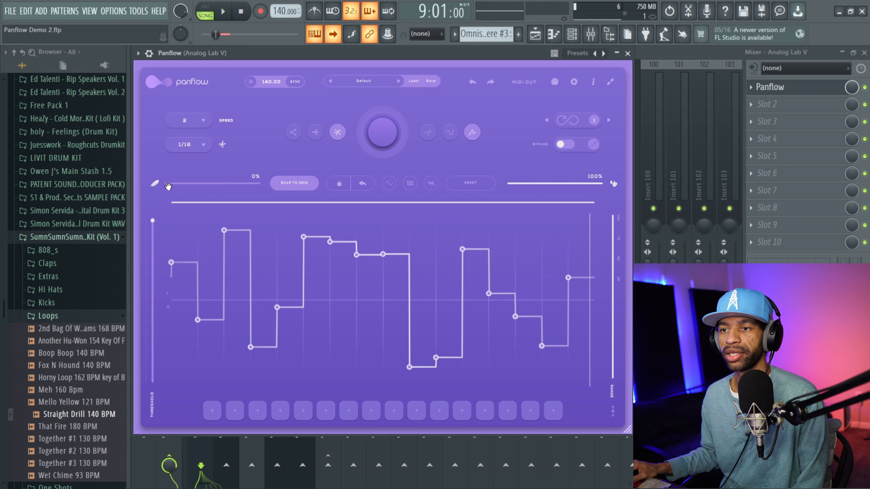
# Step: Set the smoother to 61% and reposition three points of the panning pattern on the grid lines
pyautogui.moveTo(172, 185); pyautogui.dragTo(183, 186)
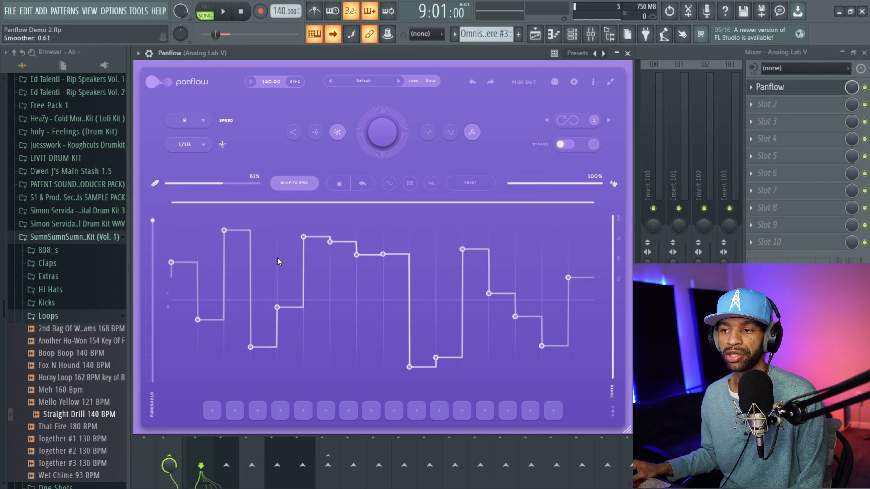
pyautogui.moveTo(277, 256)
pyautogui.mouseDown()
pyautogui.moveTo(276, 278)
pyautogui.moveTo(303, 291)
pyautogui.mouseUp()
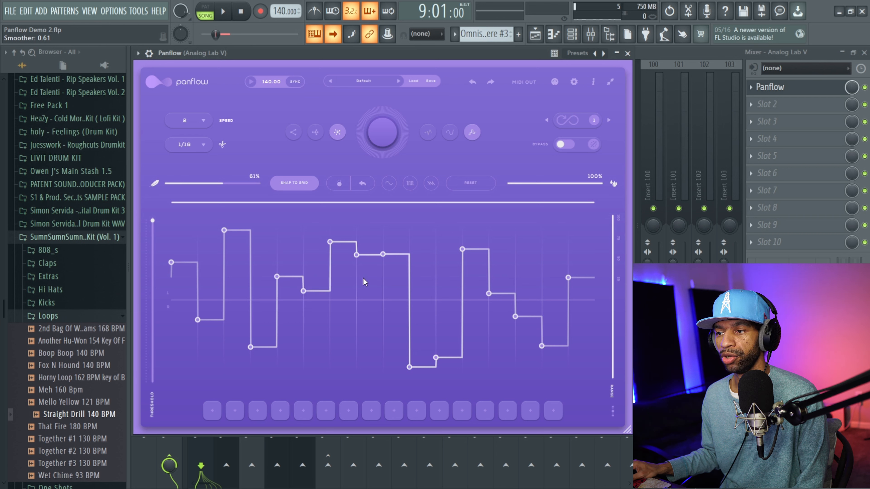
pyautogui.click(356, 282)
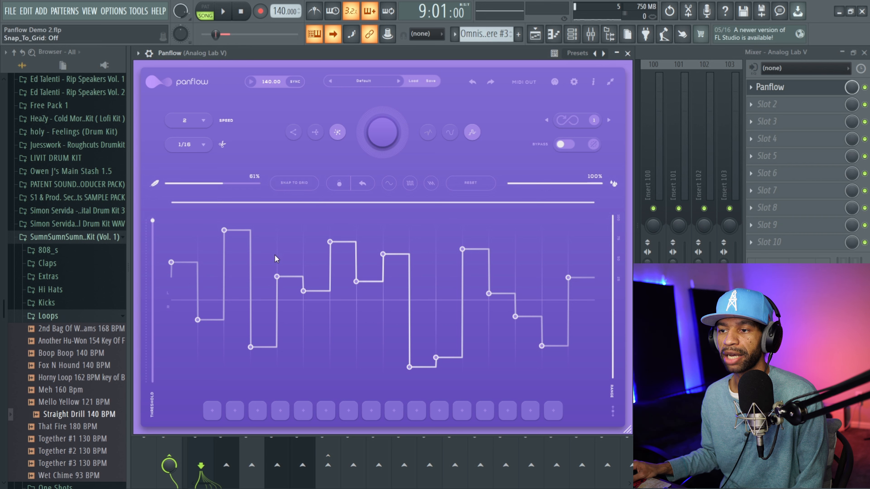
# Step: With Snap to Grid off, add three points between the grid lines of the panning pattern, and turn snapping back on
pyautogui.click(261, 258)
pyautogui.click(317, 251)
pyautogui.click(421, 257)
pyautogui.moveTo(421, 257); pyautogui.dragTo(424, 362)
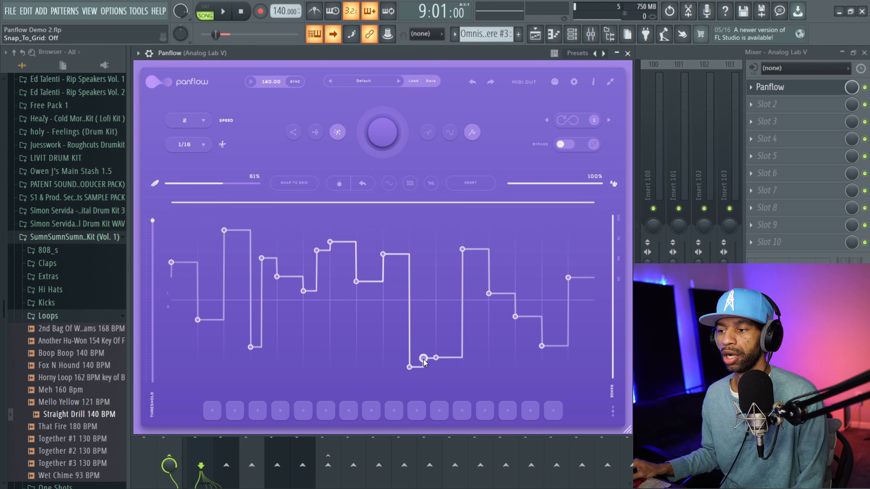
pyautogui.click(291, 184)
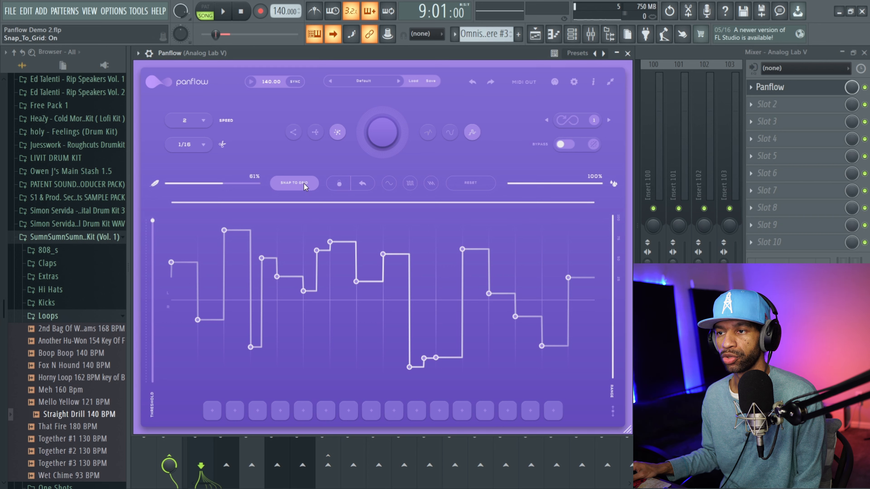
# Step: Lock three points of the panning pattern and randomize the remaining points twice
pyautogui.click(339, 184)
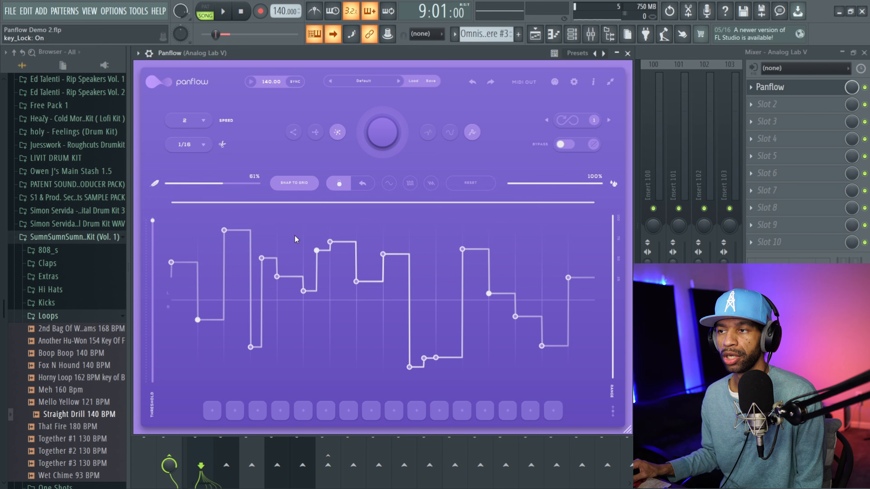
pyautogui.click(385, 130)
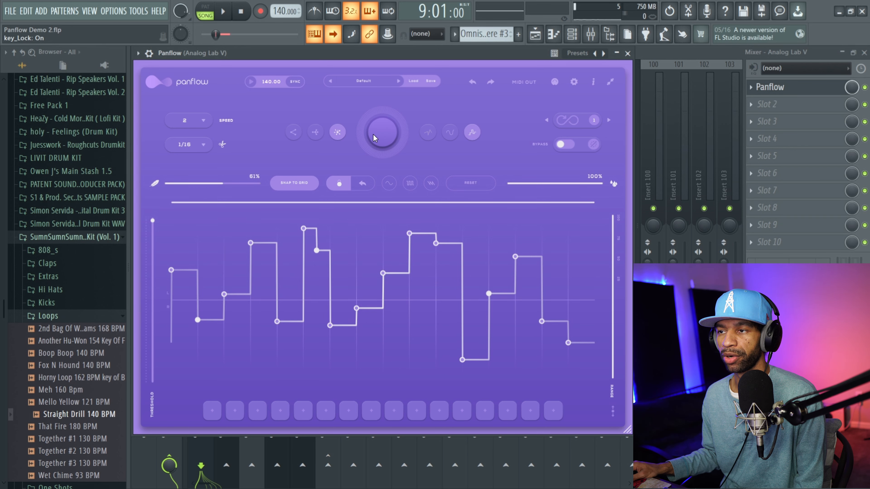
pyautogui.click(382, 132)
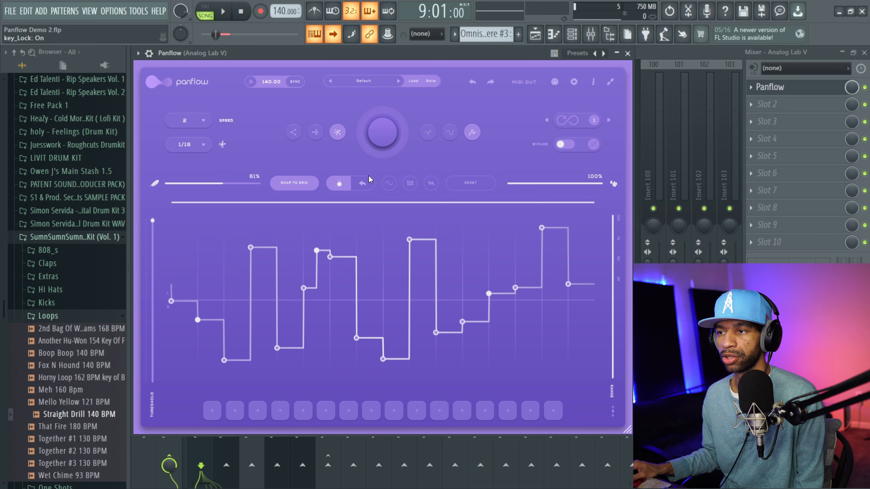
# Step: Replace the pattern with a clean sine shape, turning point lock off and deleting the three locked points, and audition it
pyautogui.click(388, 183)
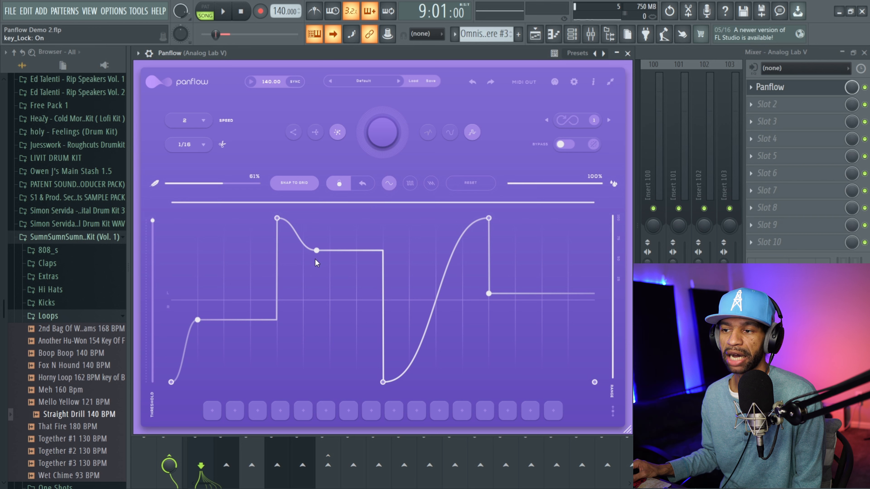
pyautogui.click(341, 184)
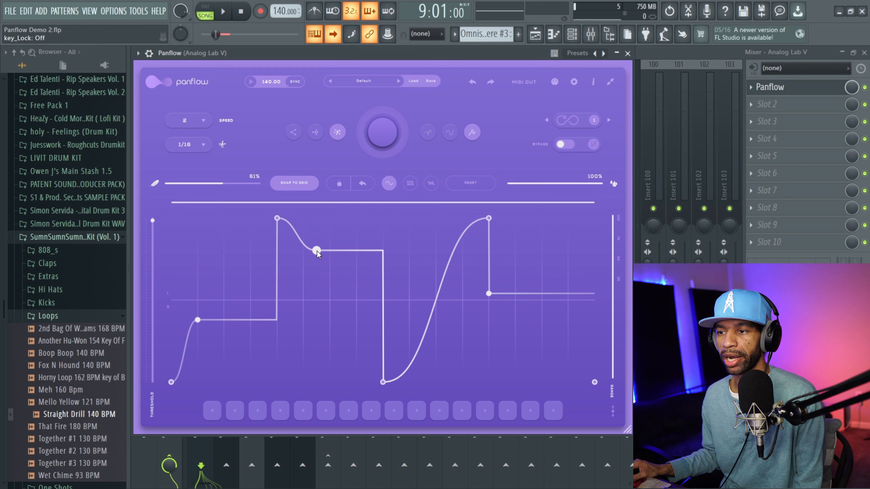
pyautogui.click(406, 183)
pyautogui.click(396, 182)
pyautogui.doubleClick(317, 251)
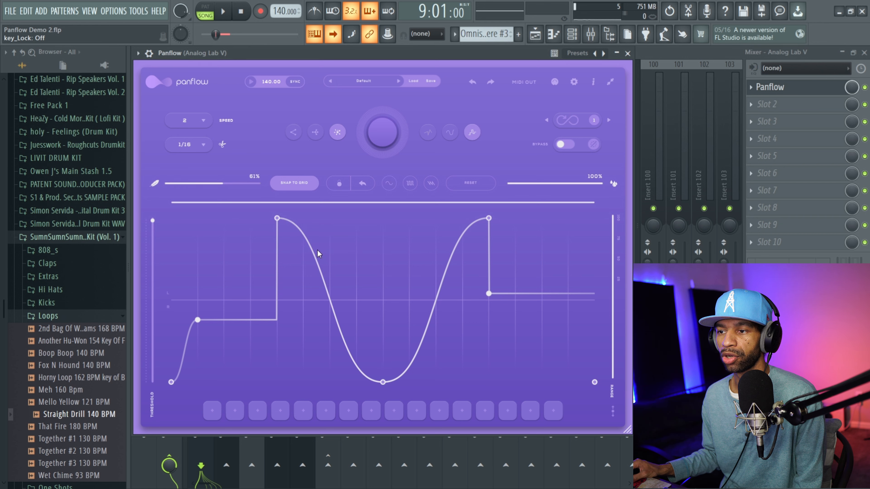
pyautogui.doubleClick(195, 320)
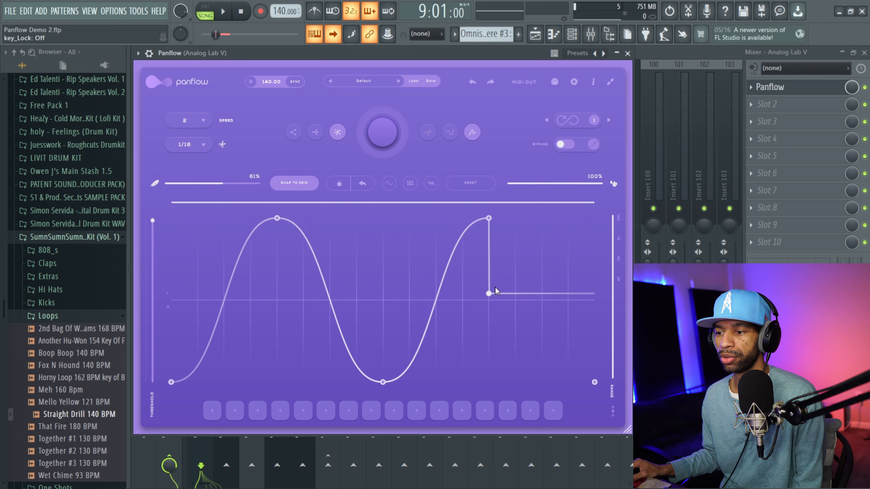
pyautogui.doubleClick(489, 294)
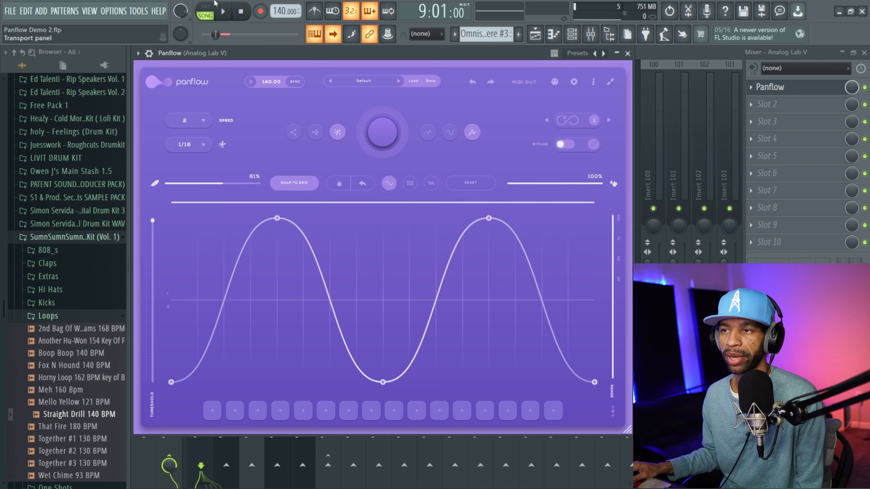
pyautogui.click(227, 12)
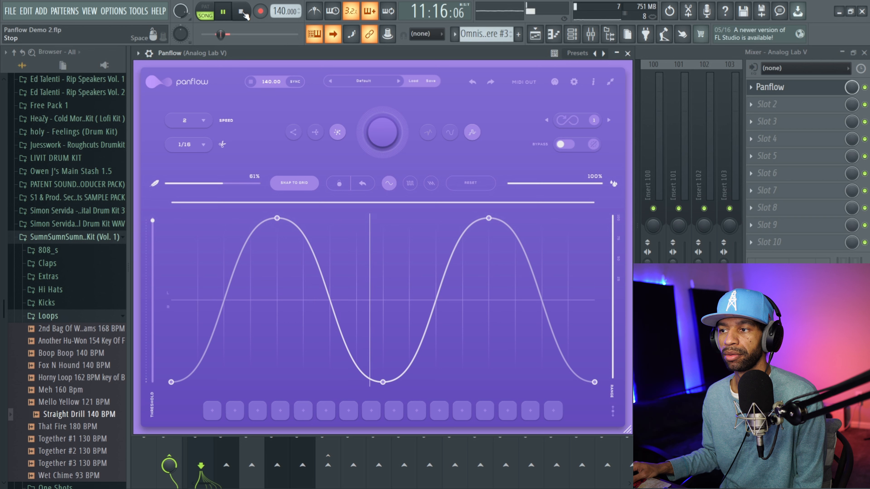
pyautogui.click(243, 13)
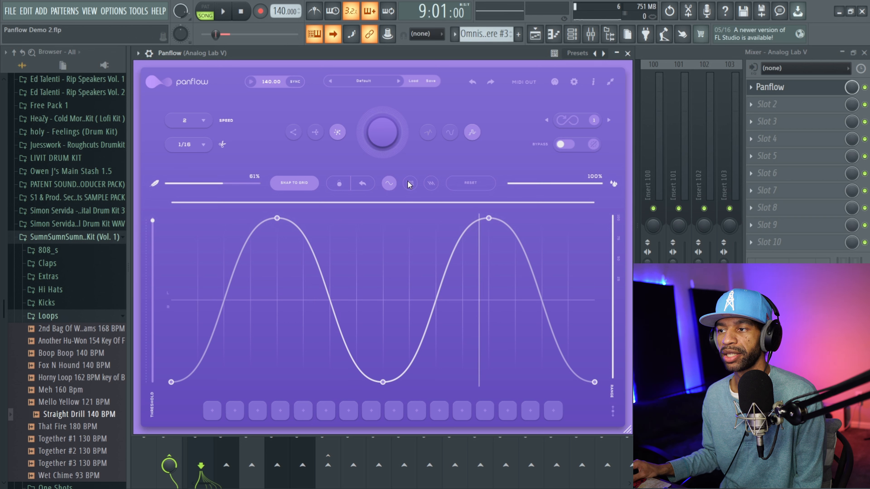
# Step: Apply the square preset shape and audition it, raising the smoother to 95% during playback
pyautogui.click(409, 183)
pyautogui.click(223, 13)
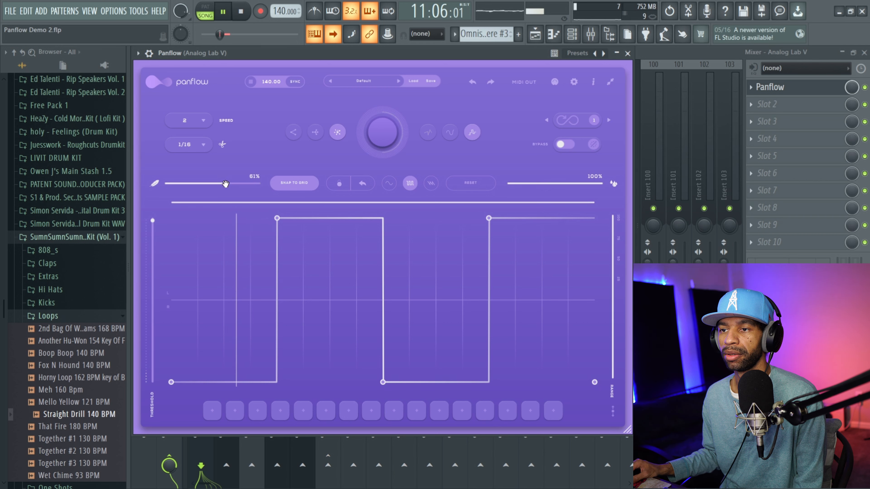
pyautogui.moveTo(225, 184); pyautogui.dragTo(256, 184)
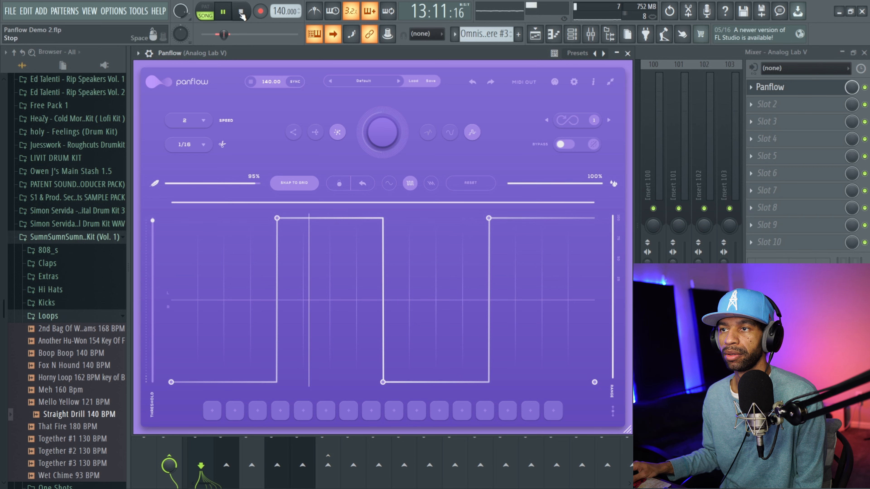
pyautogui.click(241, 13)
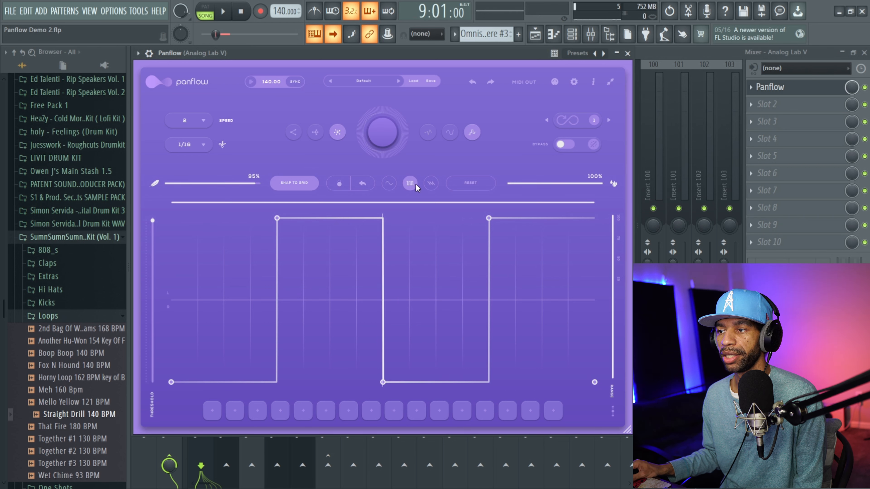
# Step: Apply the sawtooth preset shape to the panning pattern and audition it
pyautogui.click(431, 184)
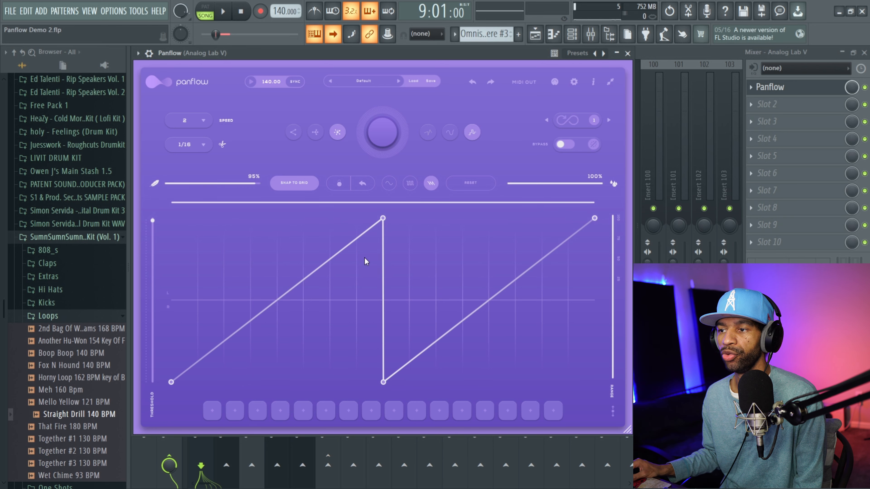
pyautogui.click(223, 12)
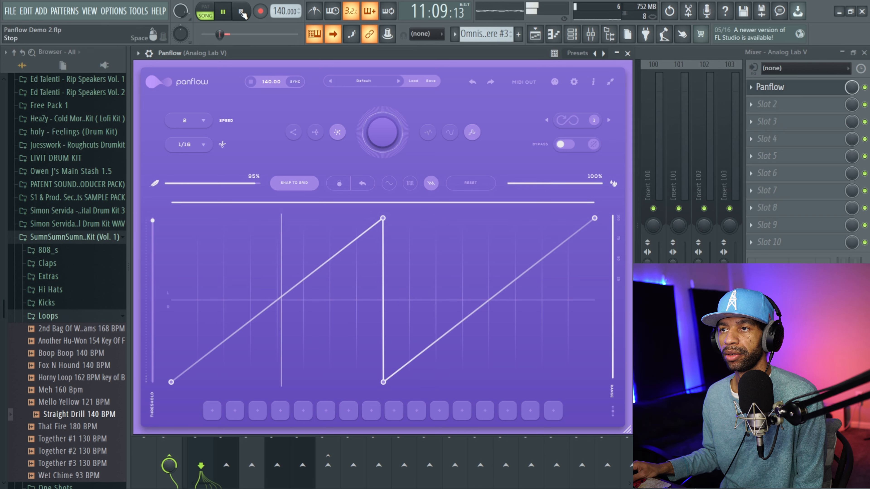
pyautogui.click(242, 11)
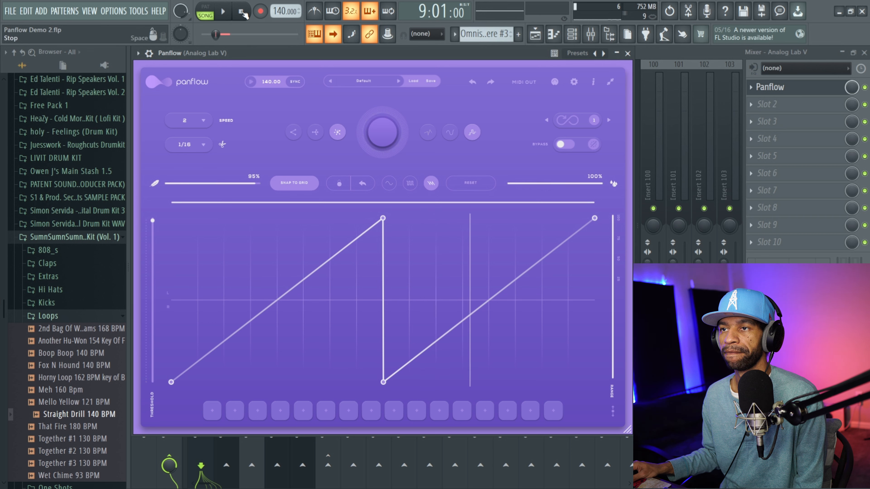
# Step: Reset the panning pattern and generate a new randomized stepped pattern
pyautogui.click(468, 184)
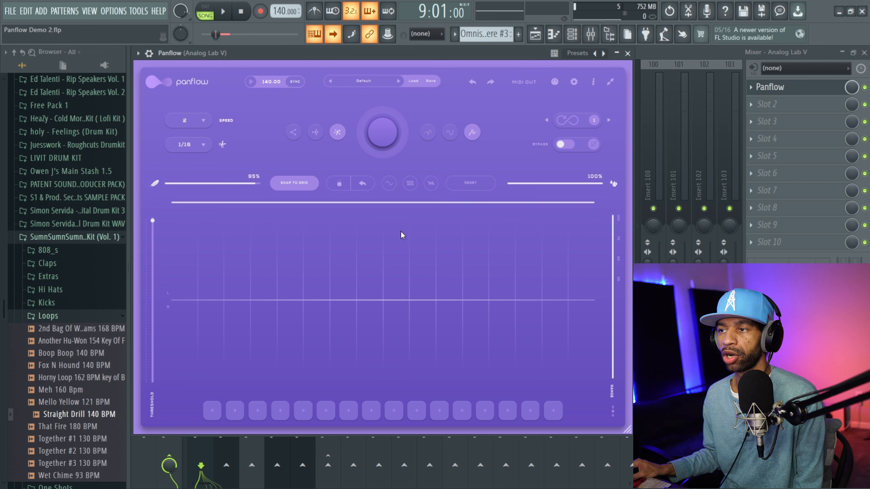
pyautogui.click(380, 130)
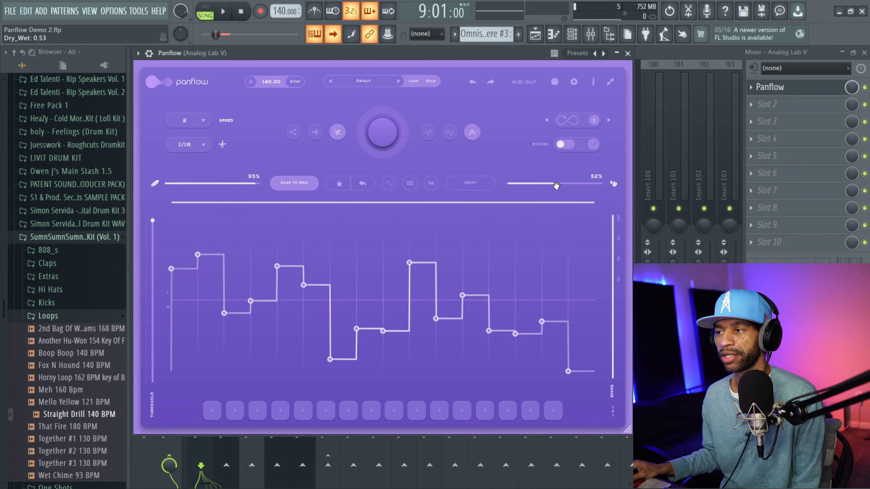
# Step: Audition the stepped pattern with the dry/wet mix at 51%, and raise the mix to 100% during playback
pyautogui.press('space')
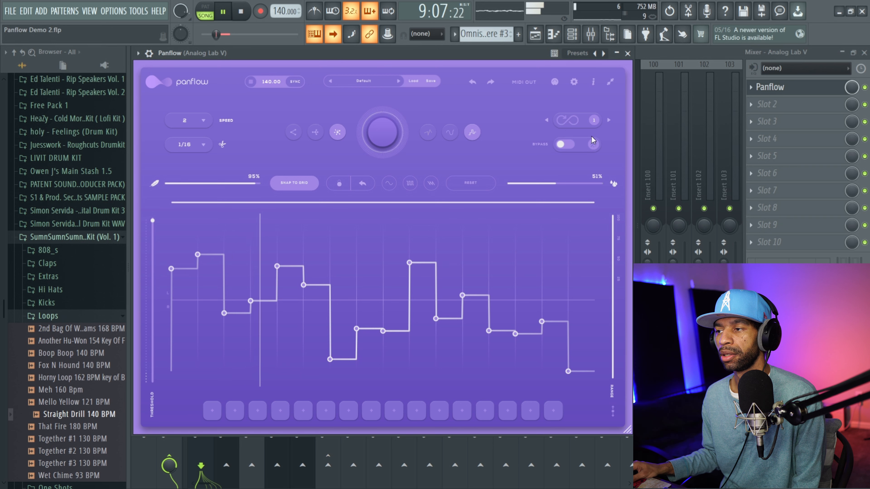
pyautogui.moveTo(558, 183); pyautogui.dragTo(603, 184)
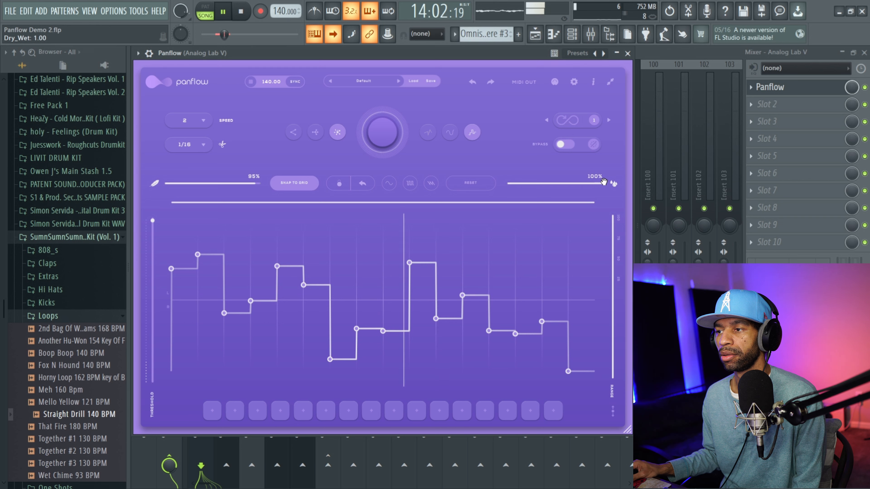
pyautogui.press('space')
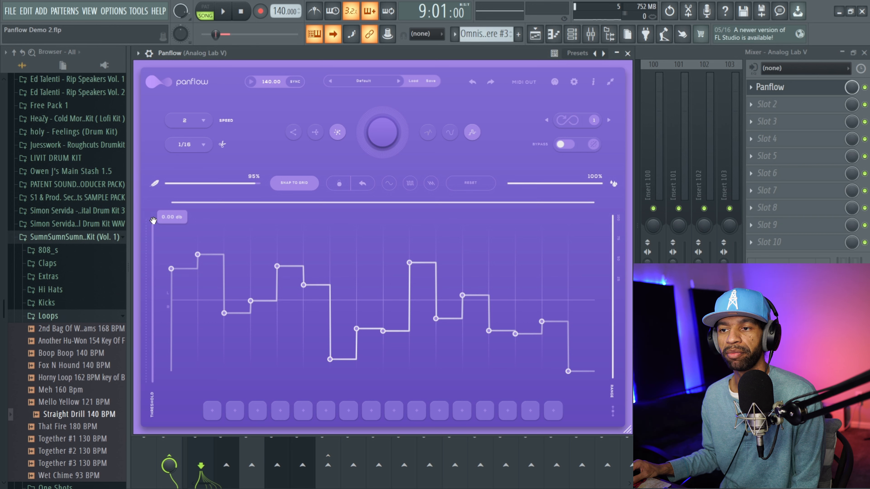
# Step: Lower the threshold to -7.33 dB and further to about -15.4 dB, and audition the track
pyautogui.moveTo(153, 223); pyautogui.dragTo(152, 311)
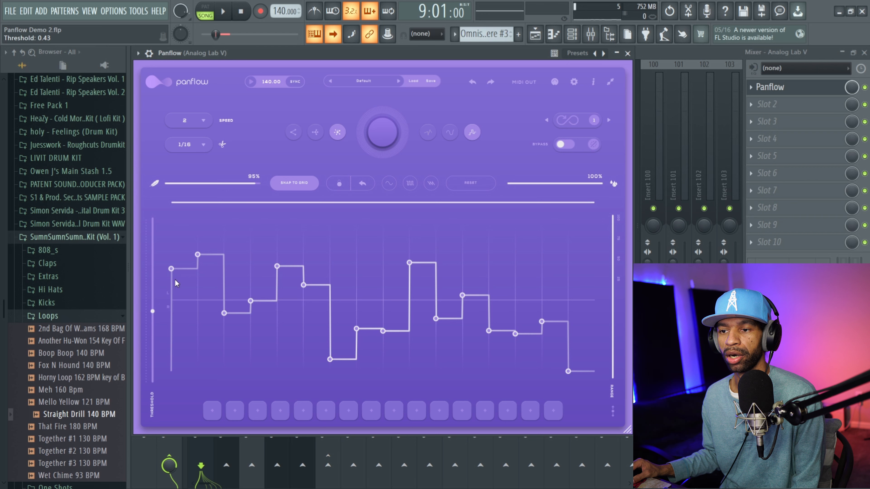
pyautogui.moveTo(155, 311)
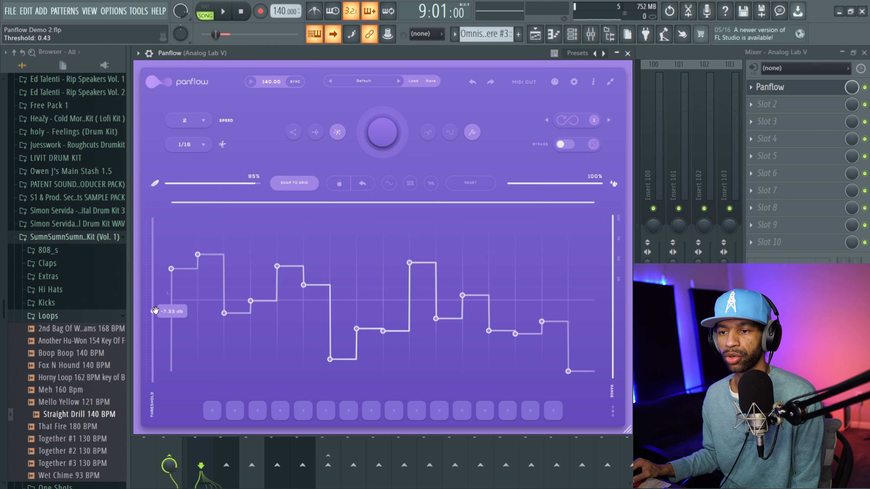
pyautogui.moveTo(155, 312); pyautogui.dragTo(152, 352)
pyautogui.click(229, 13)
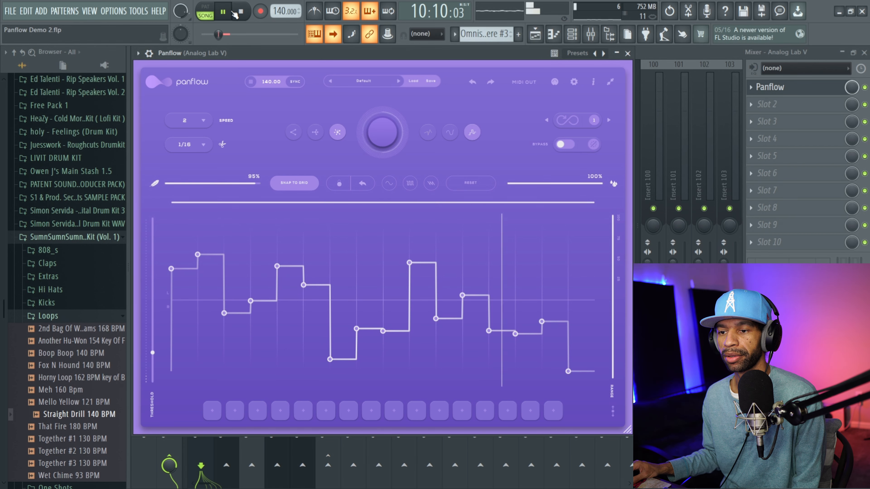
pyautogui.click(239, 12)
# Step: Audition the track with the threshold raised to just above the pattern's center line, and return it to 0 dB
pyautogui.moveTo(155, 357)
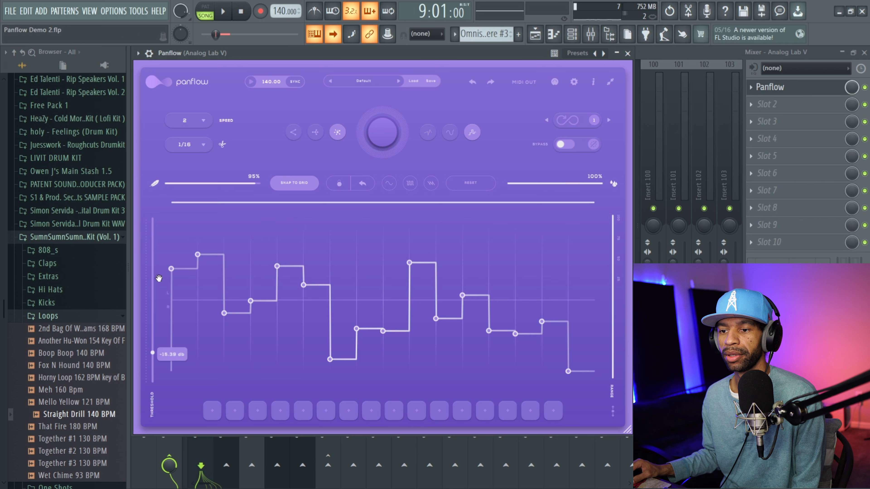
pyautogui.moveTo(151, 353); pyautogui.dragTo(151, 285)
pyautogui.click(223, 13)
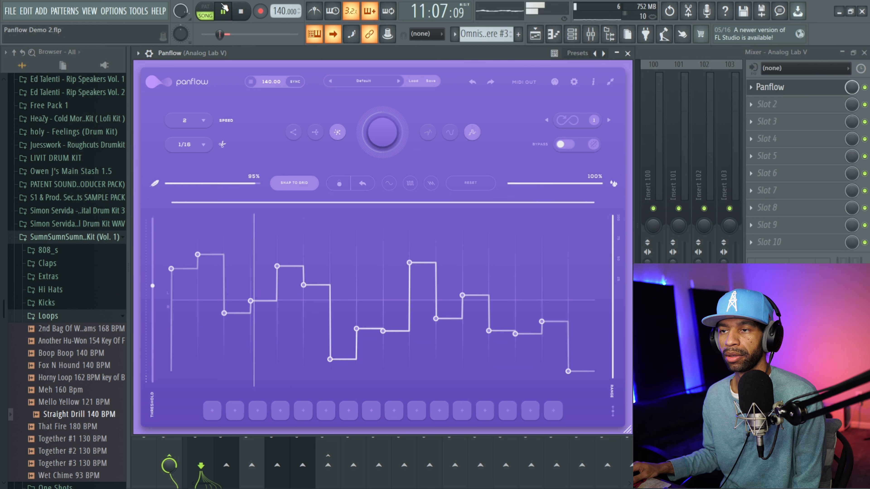
pyautogui.click(240, 12)
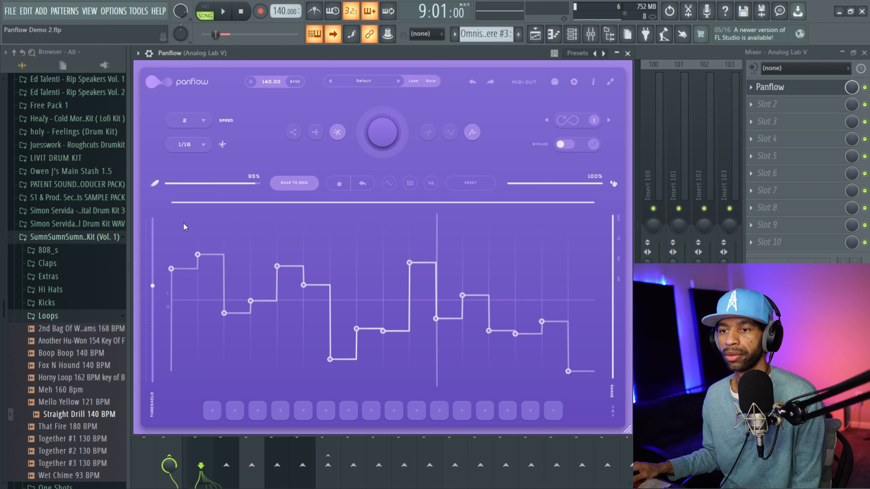
pyautogui.moveTo(152, 286); pyautogui.dragTo(151, 220)
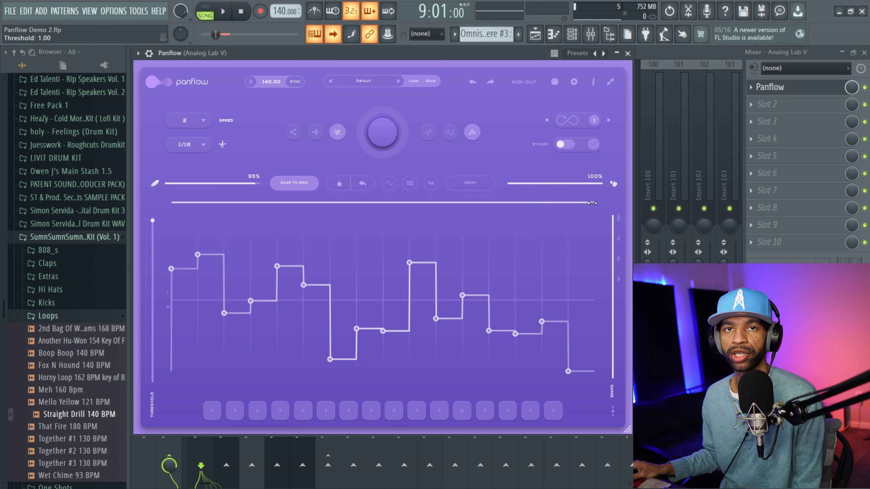
# Step: Limit the pattern's playback region to the six middle grid steps and audition the loop
pyautogui.moveTo(592, 203); pyautogui.dragTo(462, 203)
pyautogui.moveTo(172, 202); pyautogui.dragTo(303, 203)
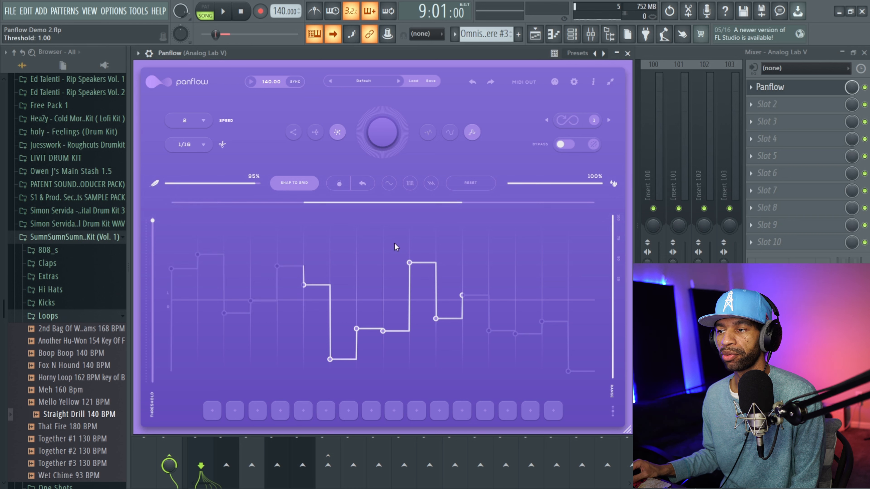
pyautogui.click(231, 12)
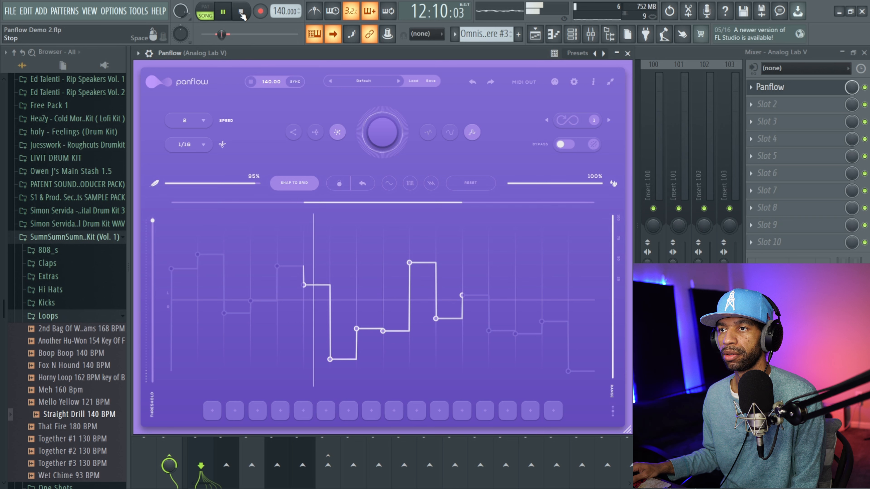
pyautogui.click(239, 11)
# Step: Shift the playback region one grid step earlier, and extend it back over the full pattern
pyautogui.moveTo(421, 202); pyautogui.dragTo(408, 229)
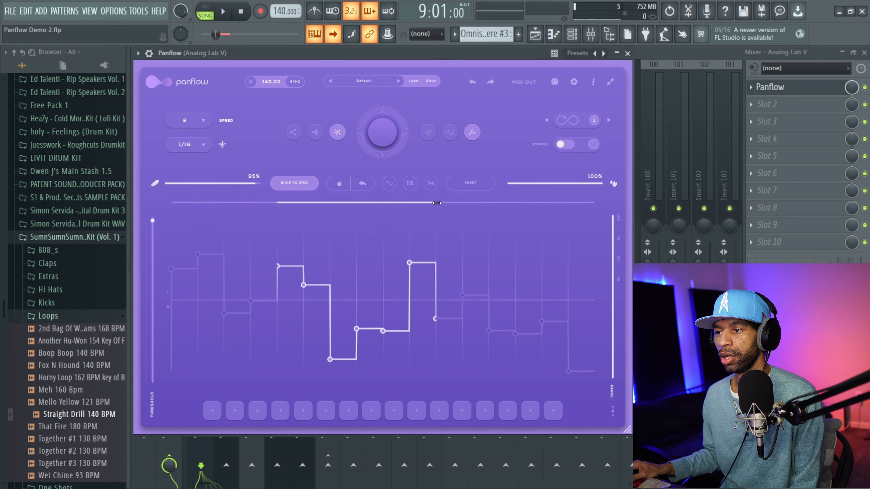
pyautogui.moveTo(436, 203); pyautogui.dragTo(622, 196)
pyautogui.moveTo(267, 202); pyautogui.dragTo(165, 216)
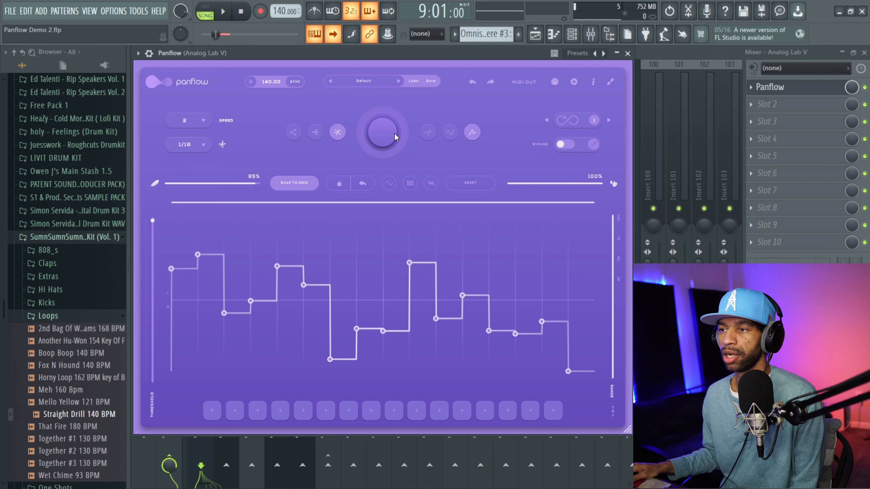
# Step: Switch the curve type to smooth waves, randomize the pattern and raise its highest point further
pyautogui.click(450, 133)
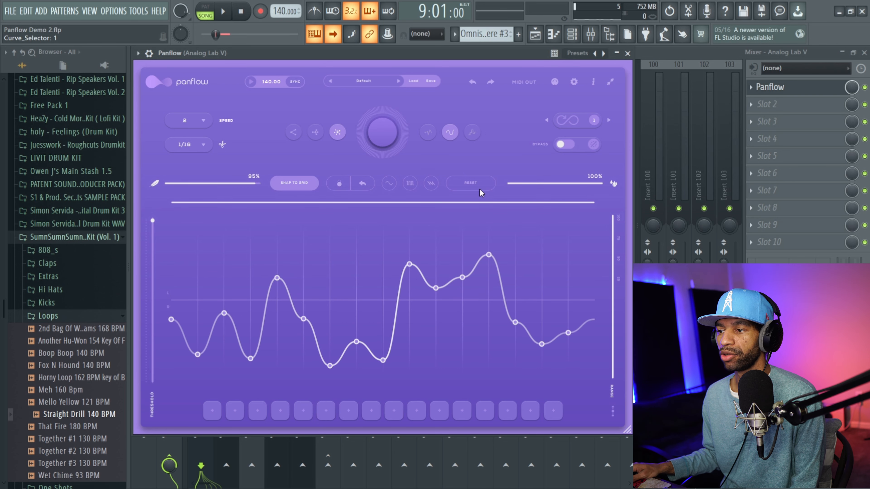
pyautogui.moveTo(489, 255); pyautogui.dragTo(488, 227)
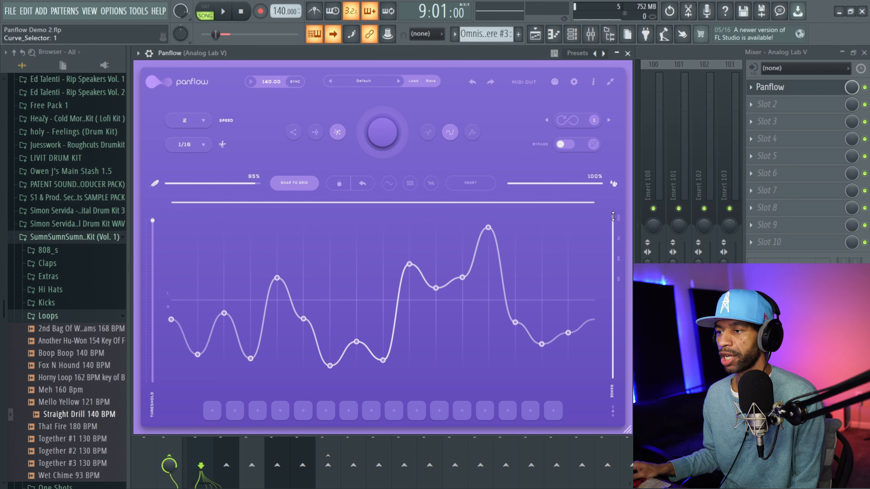
# Step: Narrow the panning range from both extremes, link the pattern values to it, and shift the range up to the L side
pyautogui.moveTo(613, 224); pyautogui.dragTo(613, 272)
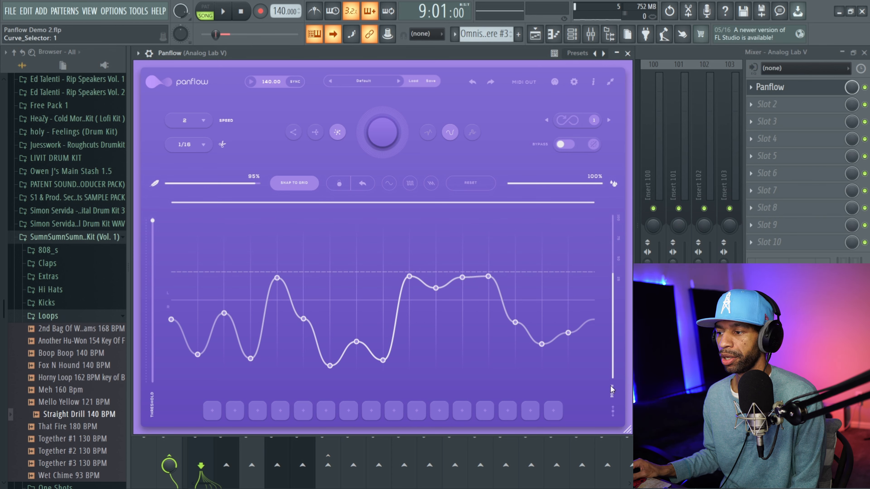
pyautogui.moveTo(613, 374); pyautogui.dragTo(609, 342)
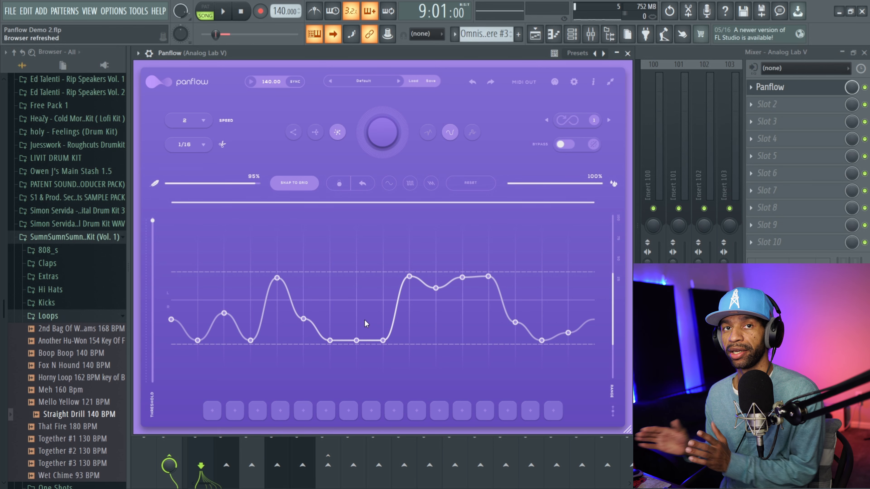
pyautogui.click(613, 410)
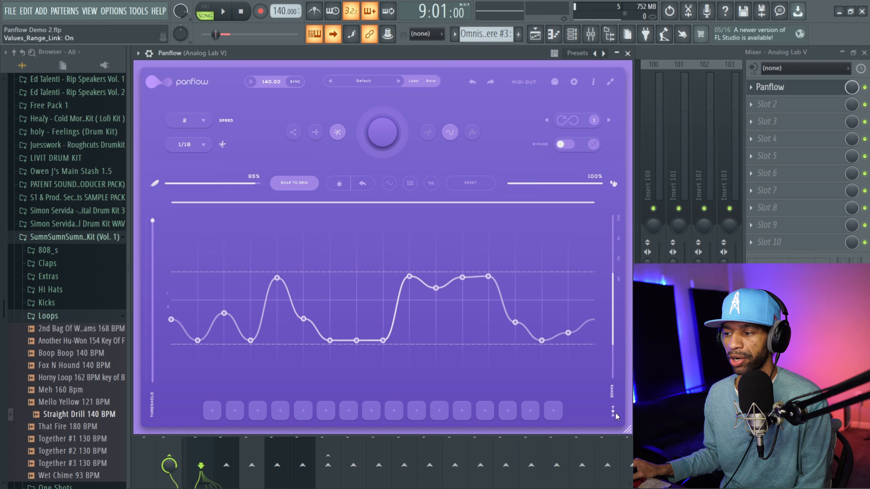
pyautogui.moveTo(612, 307); pyautogui.dragTo(609, 228)
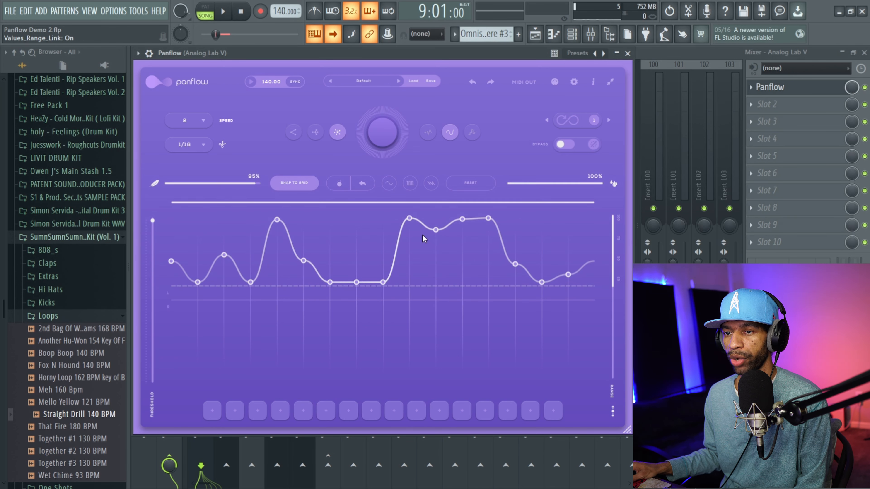
# Step: Shift the linked panning range down around the centre line and store the pattern in quick preset slot 1
pyautogui.moveTo(612, 242); pyautogui.dragTo(625, 308)
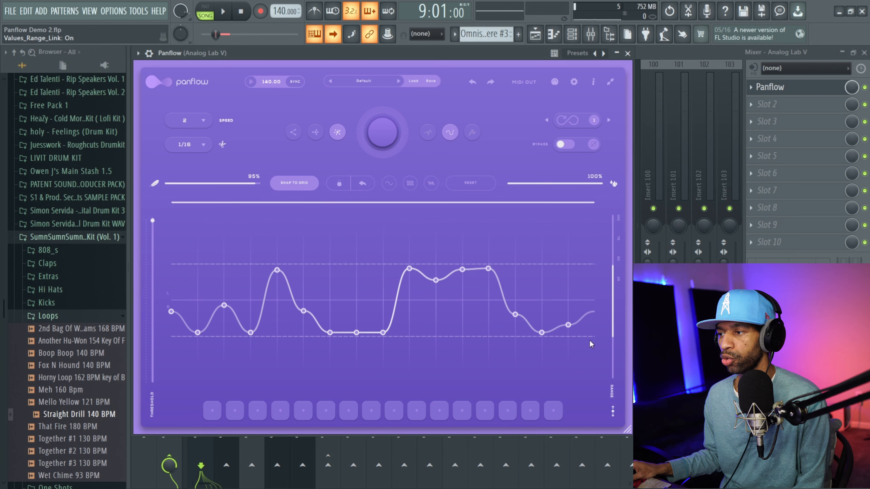
pyautogui.click(215, 413)
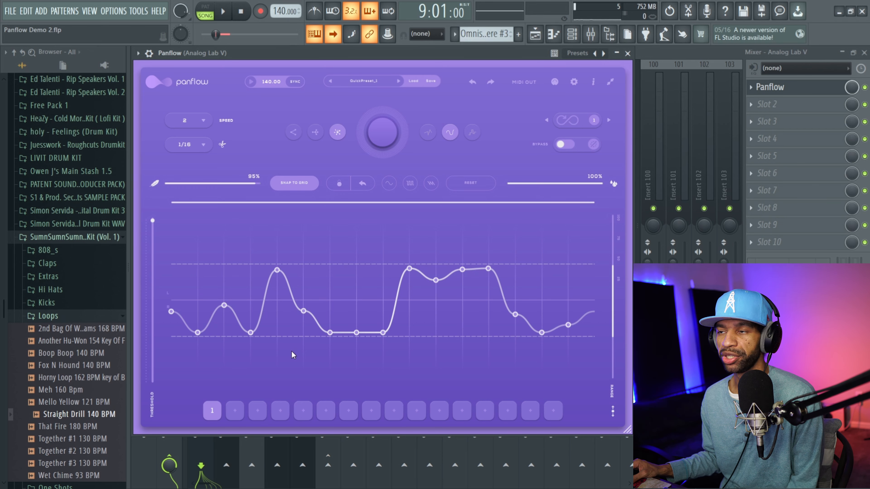
# Step: Randomize the pattern within the limited panning range, and shift the linked range to the R side and back around the centre
pyautogui.click(384, 137)
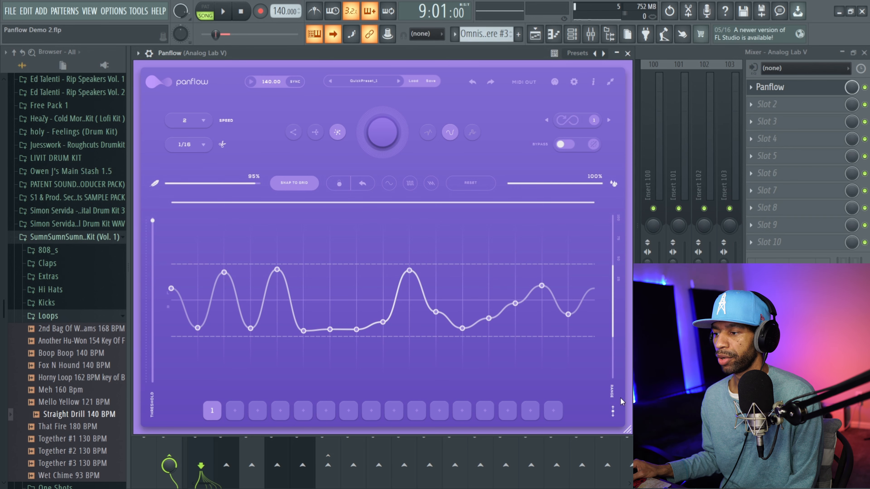
pyautogui.moveTo(614, 335); pyautogui.dragTo(613, 368)
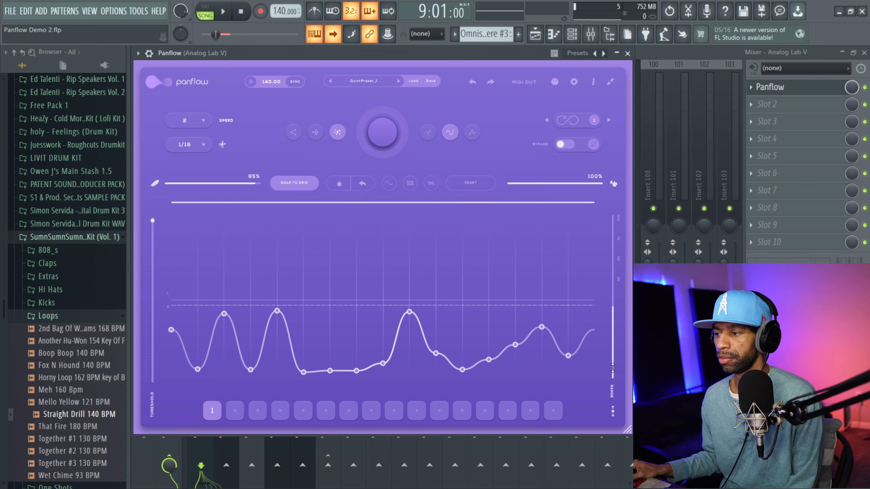
pyautogui.moveTo(614, 318); pyautogui.dragTo(614, 280)
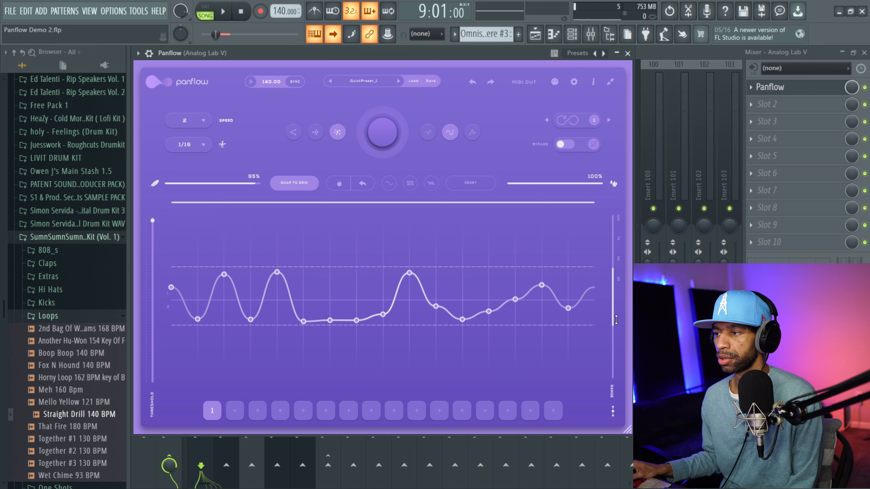
# Step: Unlink the pattern values from the panning range and extend the range to both extremes
pyautogui.click(613, 413)
pyautogui.moveTo(613, 322); pyautogui.dragTo(618, 386)
pyautogui.moveTo(608, 278); pyautogui.dragTo(612, 216)
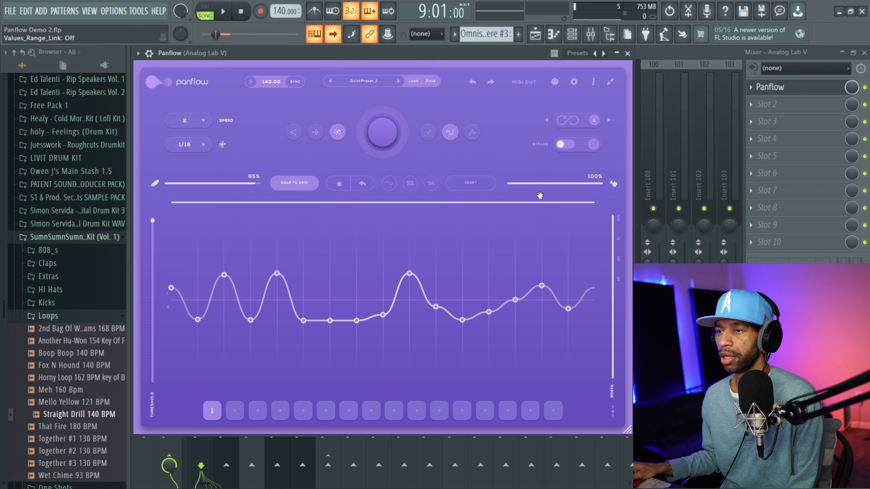
# Step: Randomize the pattern over the full panning range and store it in quick preset slot 2
pyautogui.click(383, 132)
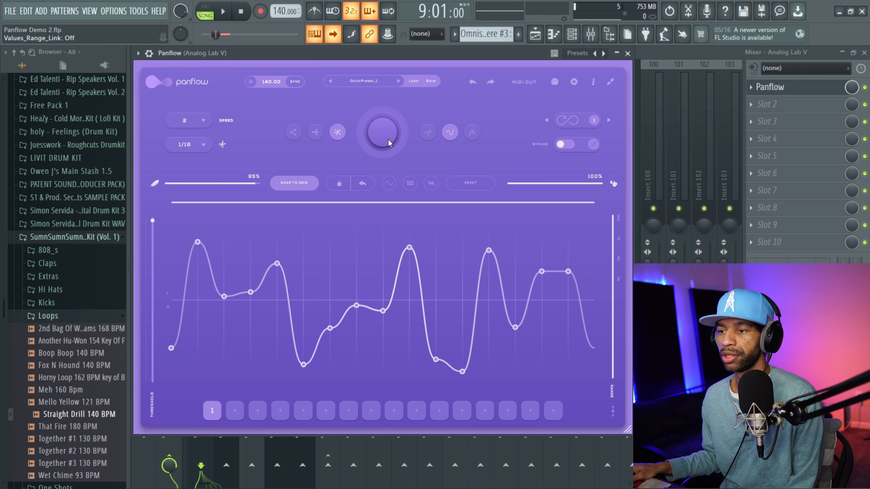
pyautogui.click(235, 410)
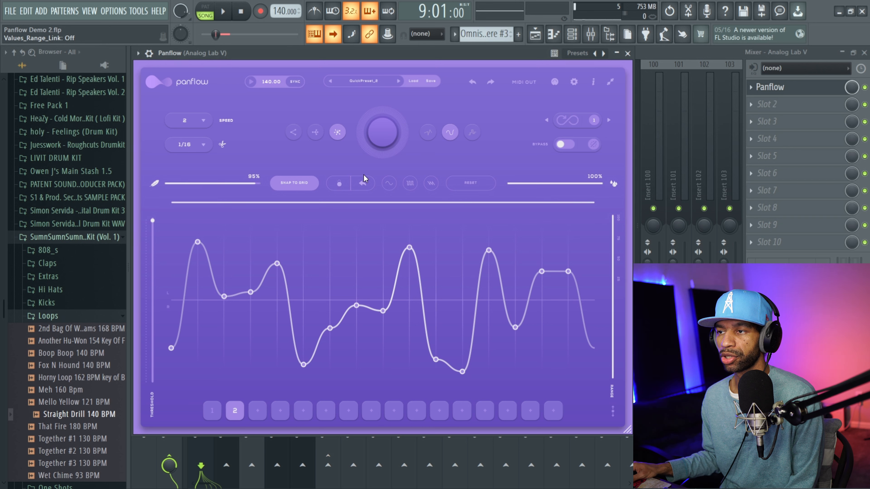
# Step: Randomize the pattern without storing it, and recall quick presets 1 and 2 in turn
pyautogui.click(379, 141)
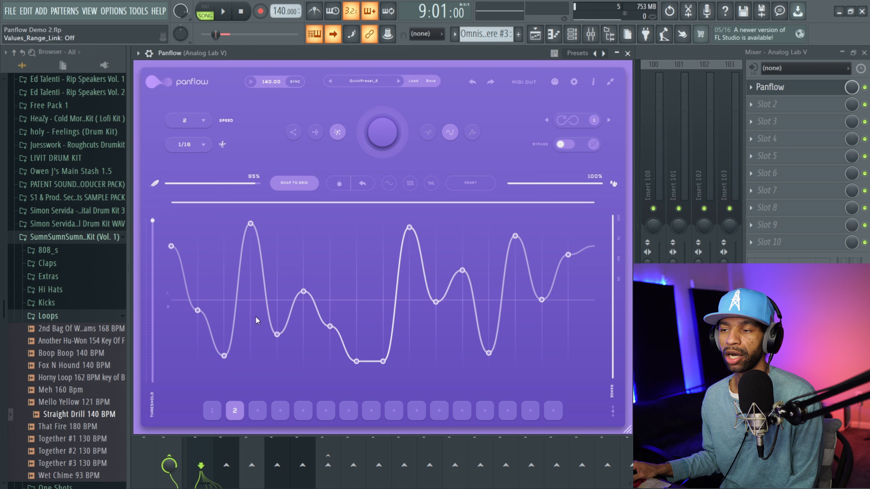
pyautogui.click(212, 411)
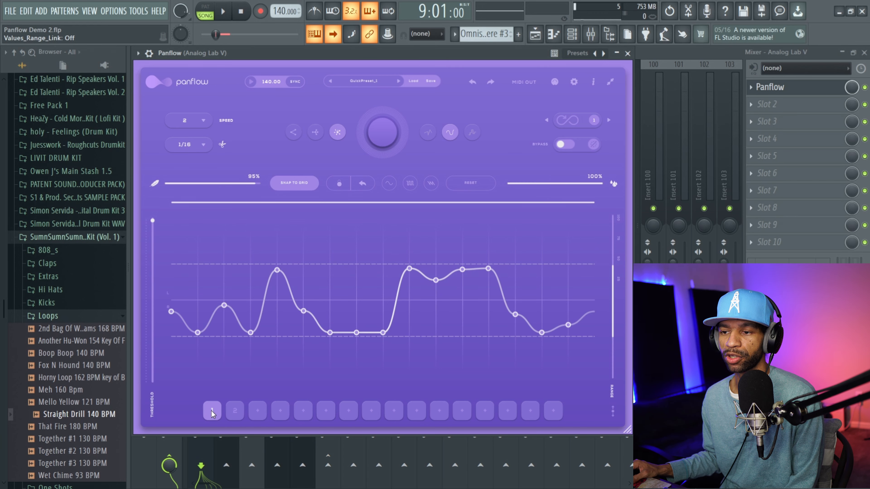
pyautogui.click(233, 415)
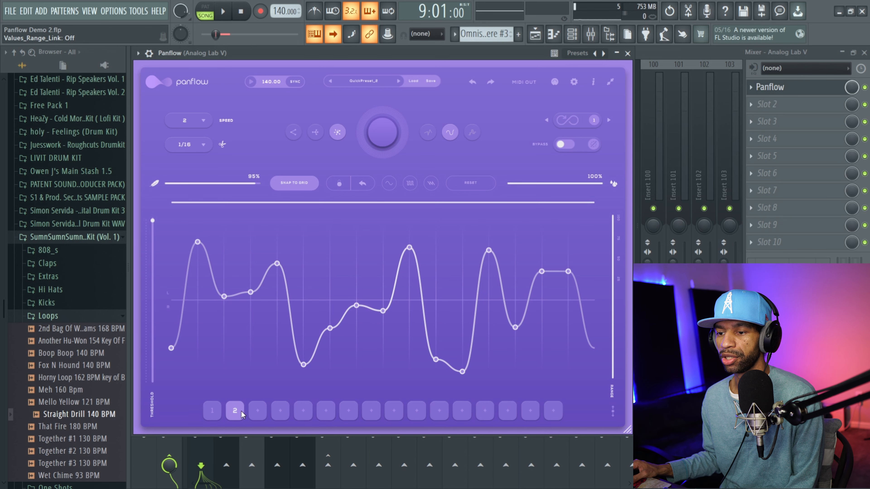
# Step: Save the current pattern as a named preset called dfhsdhiugh
pyautogui.click(431, 81)
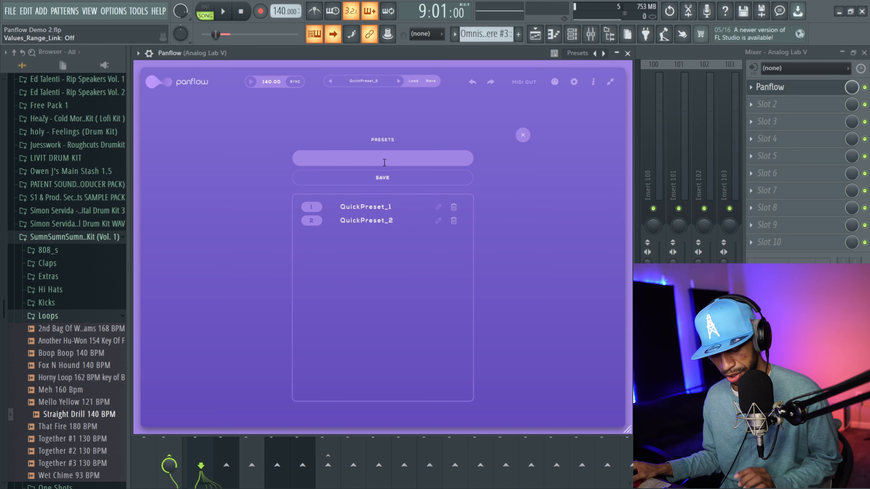
pyautogui.write('dfhsdhiugh')
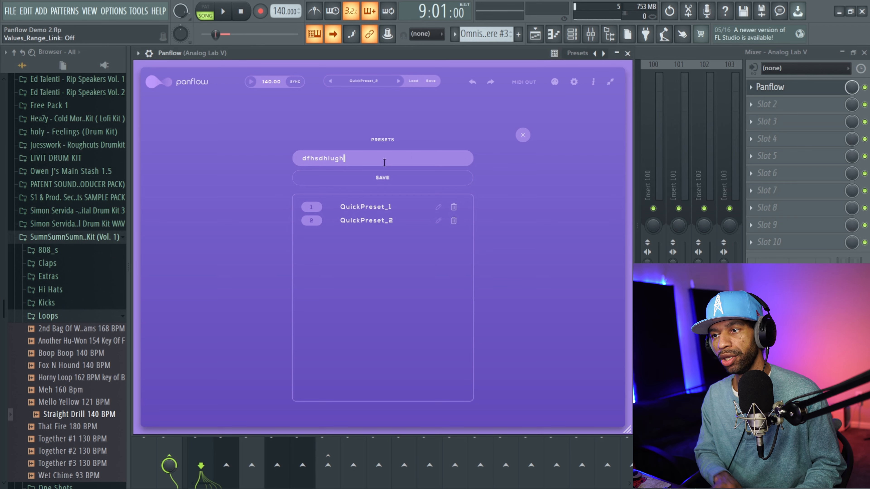
pyautogui.click(389, 178)
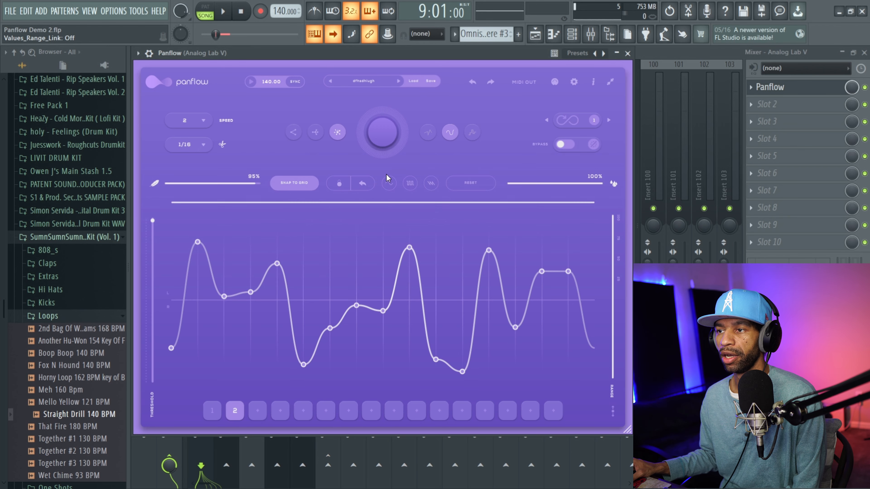